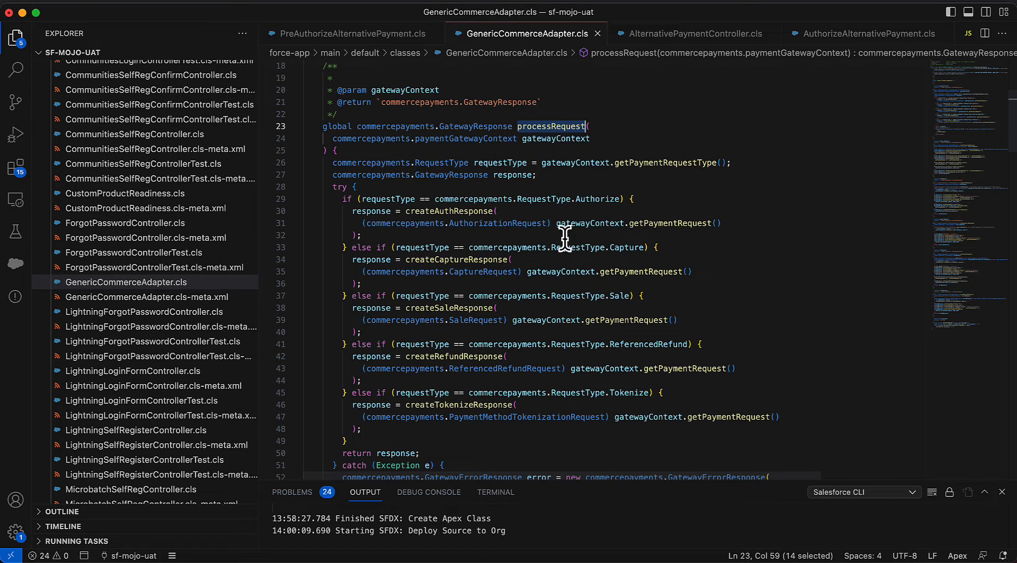
Examine the Authorize branch of processRequest and the createAuthResponse method in GenericCommerceAdapter.cls
double_click(583, 200)
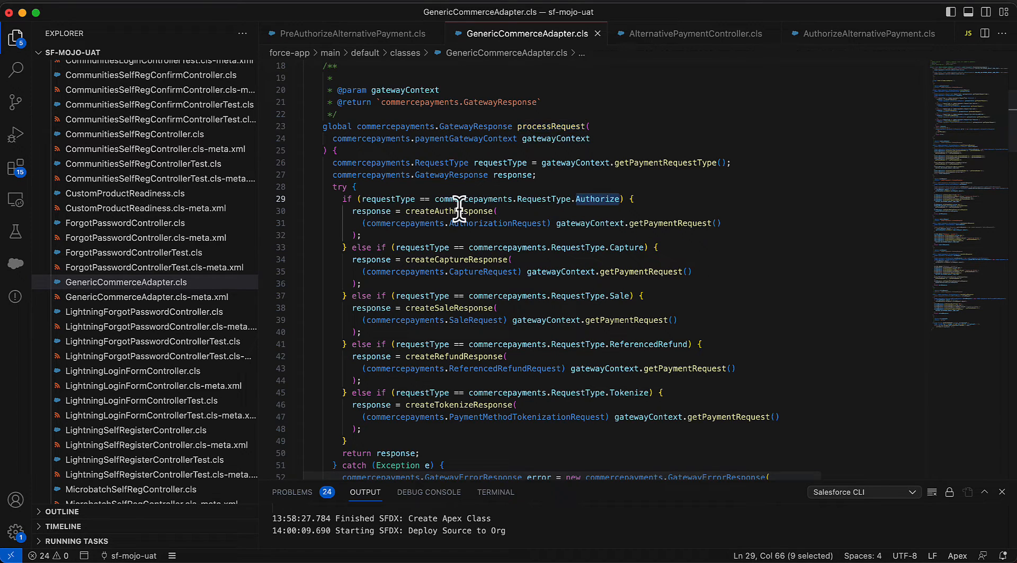
double_click(453, 211)
scroll(435, 205, "down", 15)
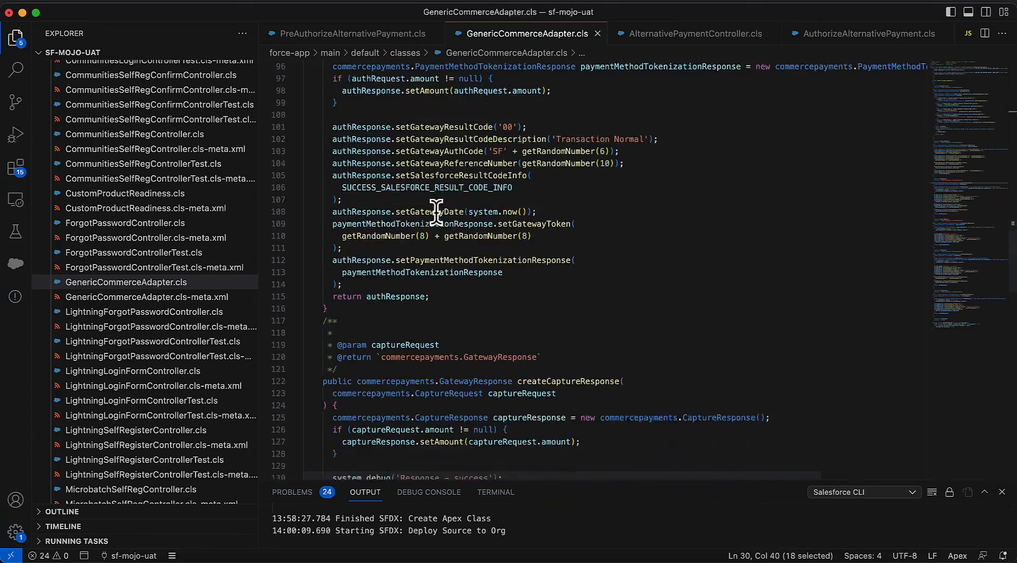
scroll(435, 211, "down", 2)
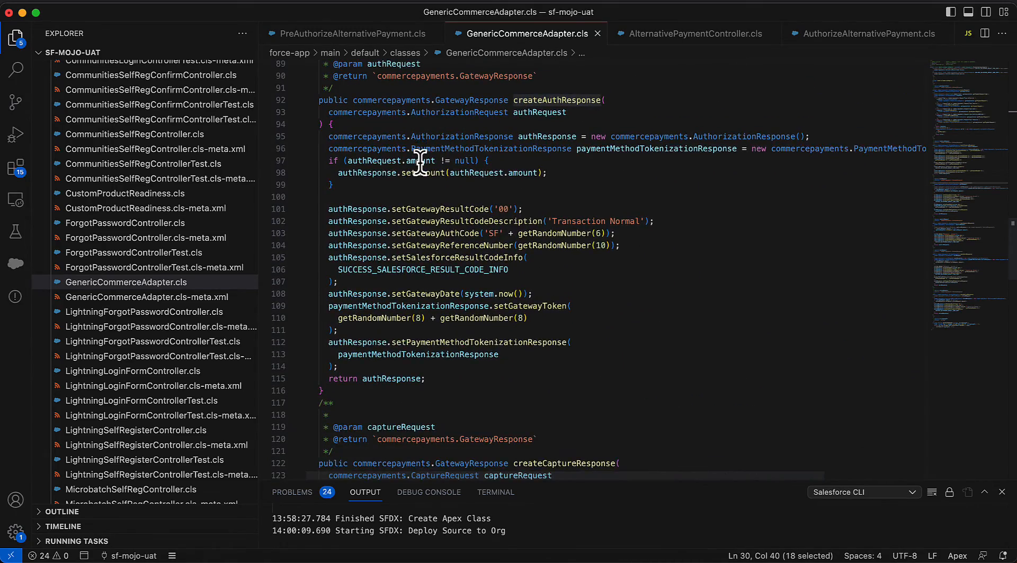
scroll(420, 162, "up", 1)
scroll(413, 220, "down", 1)
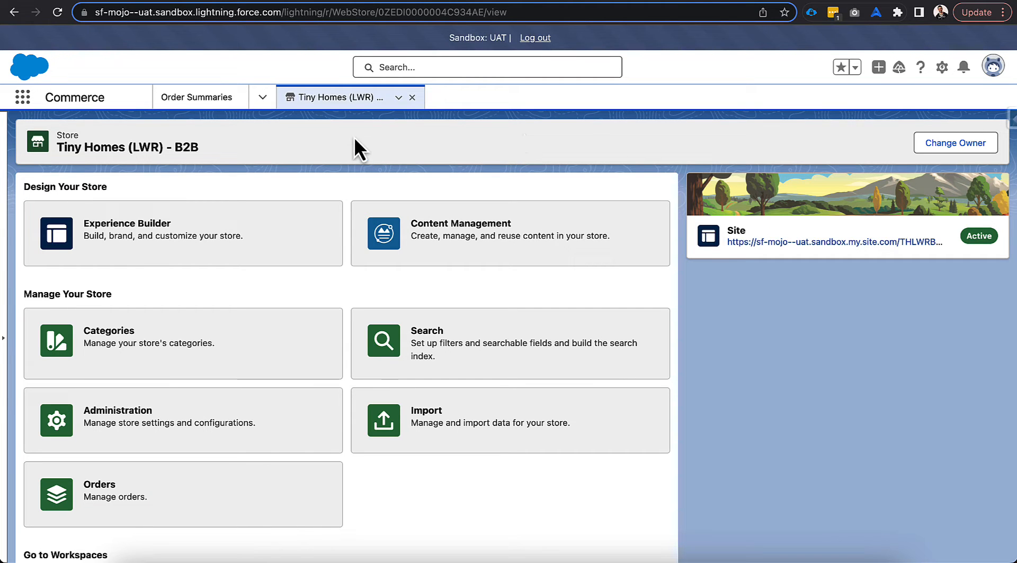
Review the Commerce app's navigation items and open them for editing
left_click(263, 100)
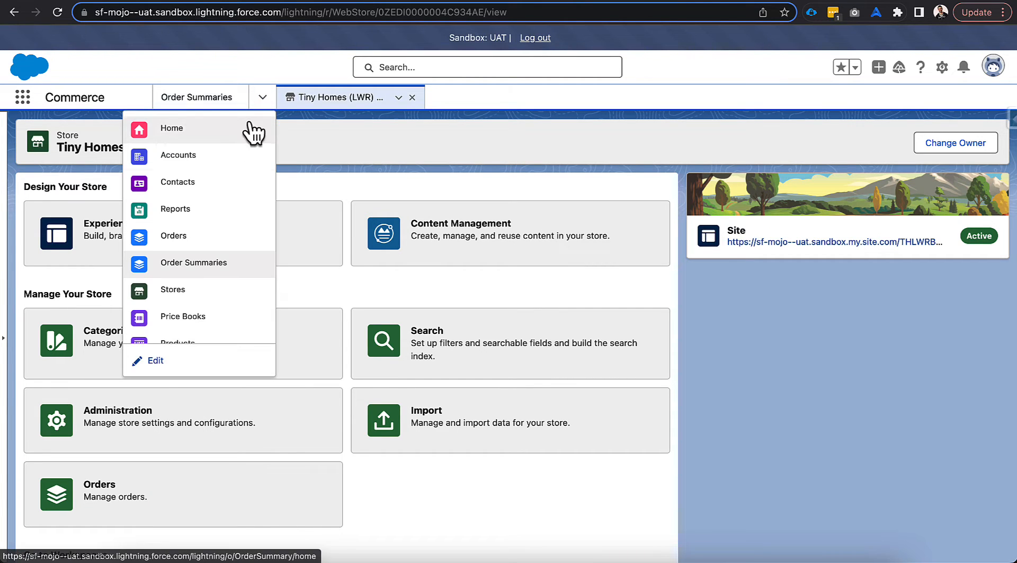
scroll(212, 233, "down", 5)
scroll(214, 246, "down", 1)
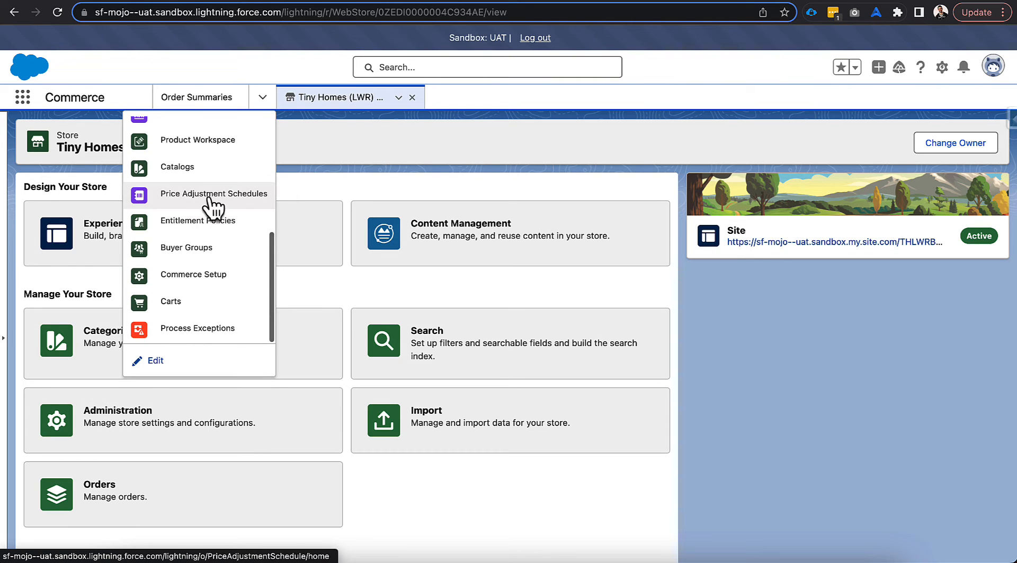
scroll(209, 212, "up", 5)
scroll(206, 214, "up", 3)
scroll(204, 222, "down", 10)
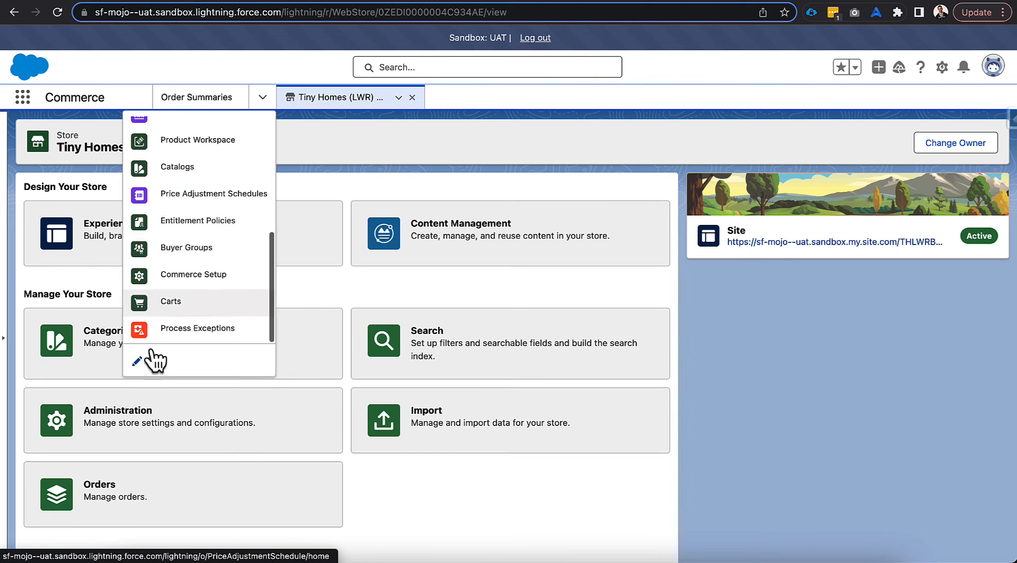
left_click(152, 363)
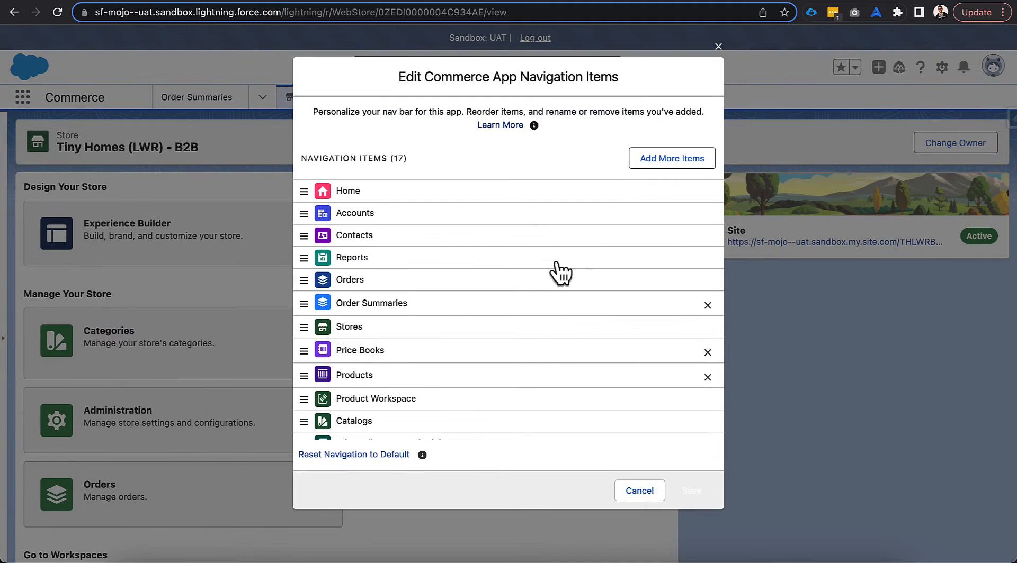
Search the available items for "gate", add Payment Gateways to the Commerce navigation and save
left_click(644, 163)
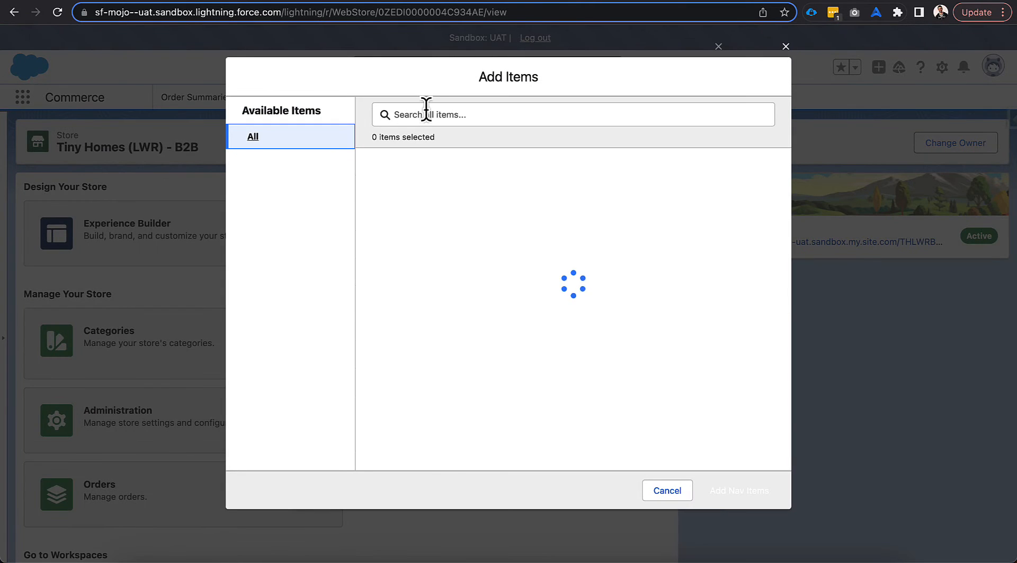
left_click(425, 114)
type("gate")
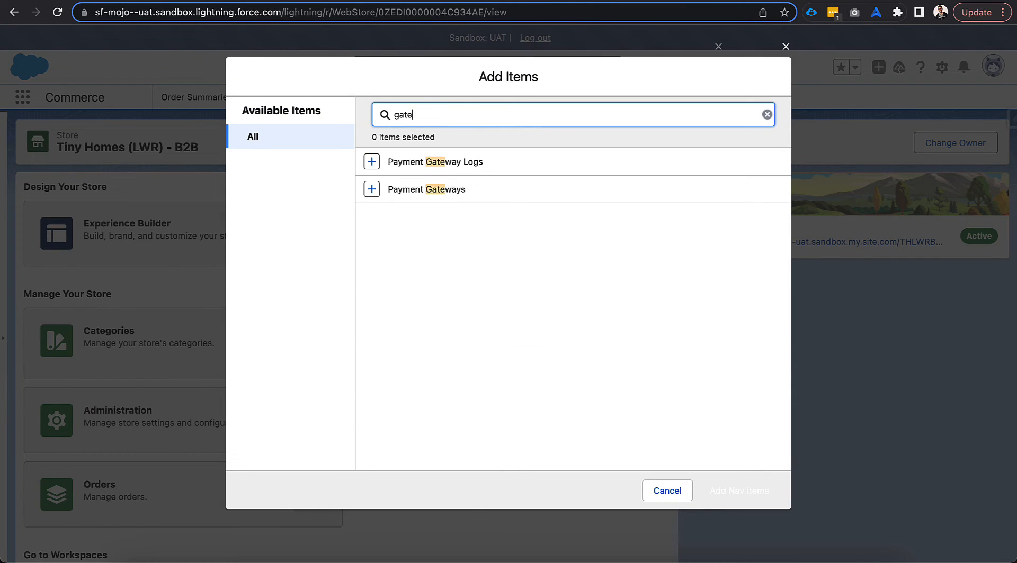
left_click(372, 189)
left_click(738, 490)
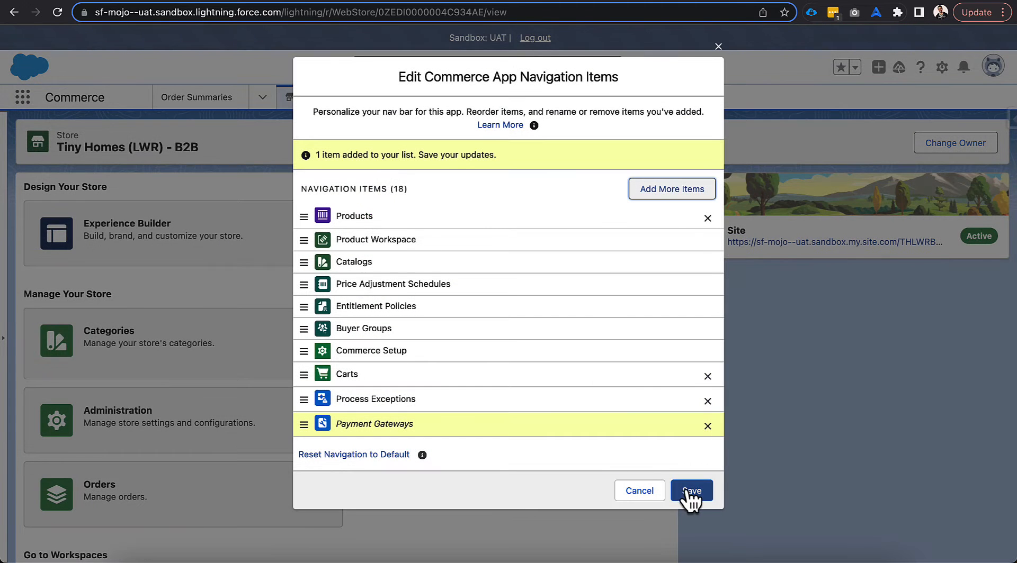
left_click(690, 491)
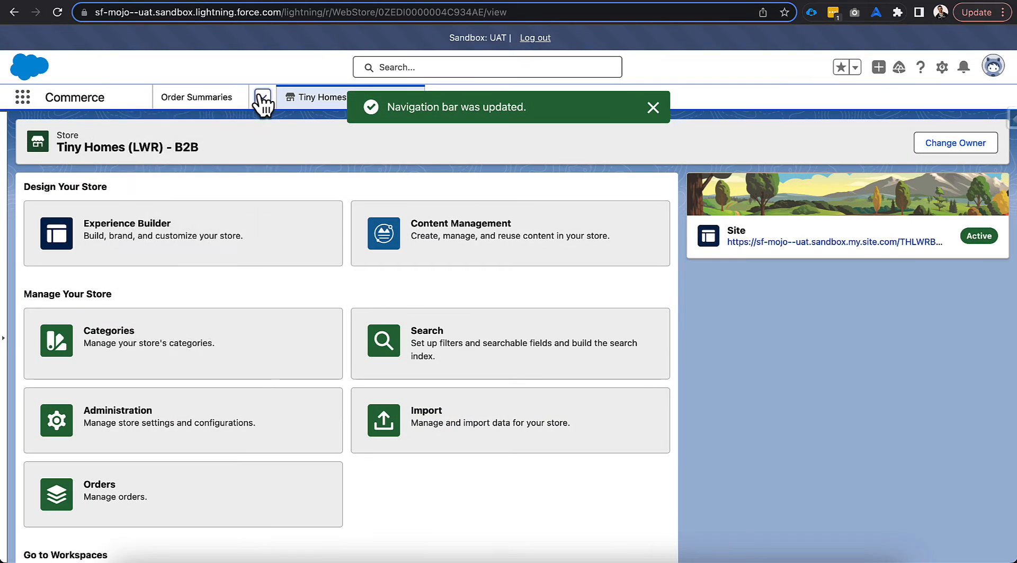
Open the Payment Gateways list, switch it to the All list view and pin that view
left_click(261, 98)
scroll(217, 297, "down", 5)
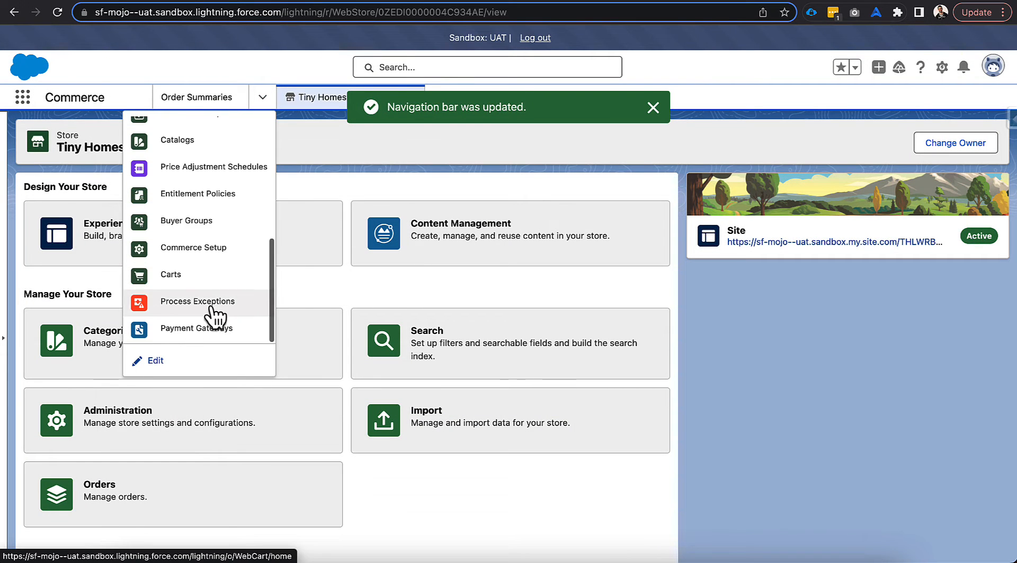
left_click(216, 343)
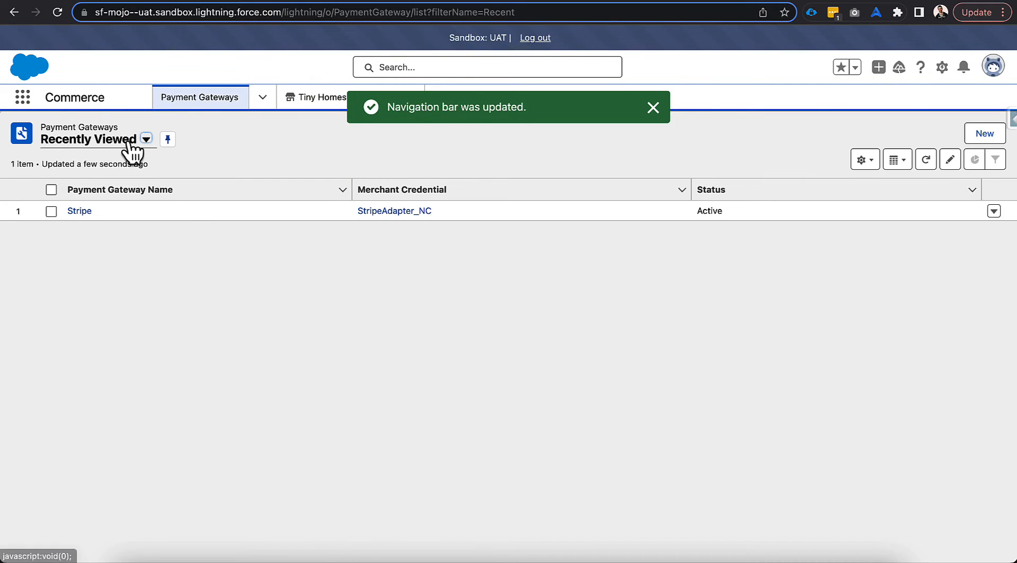
left_click(131, 141)
left_click(90, 183)
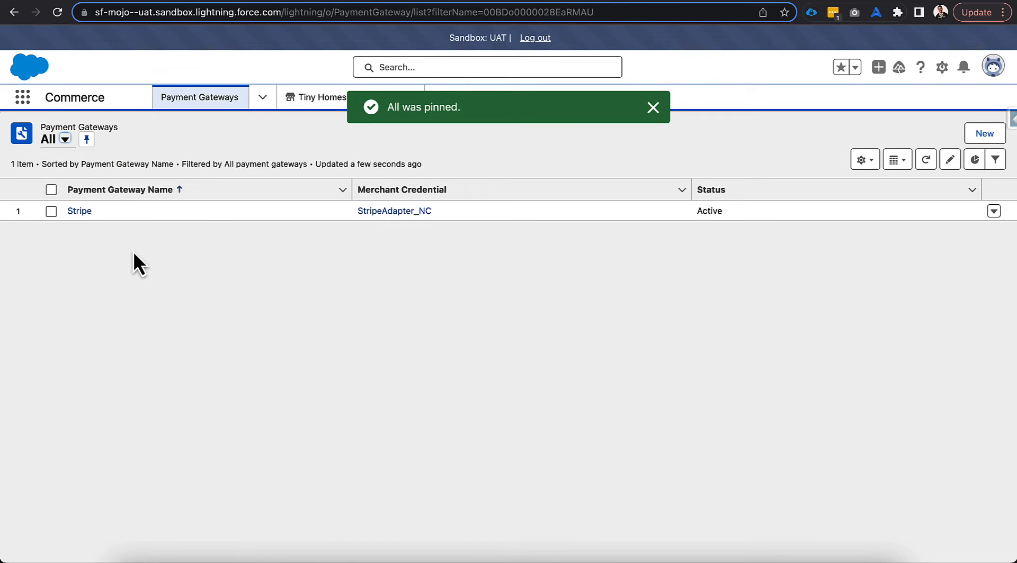
View the Payments settings in the Administration area of the Tiny Homes (LWR) - B2B store
left_click(307, 99)
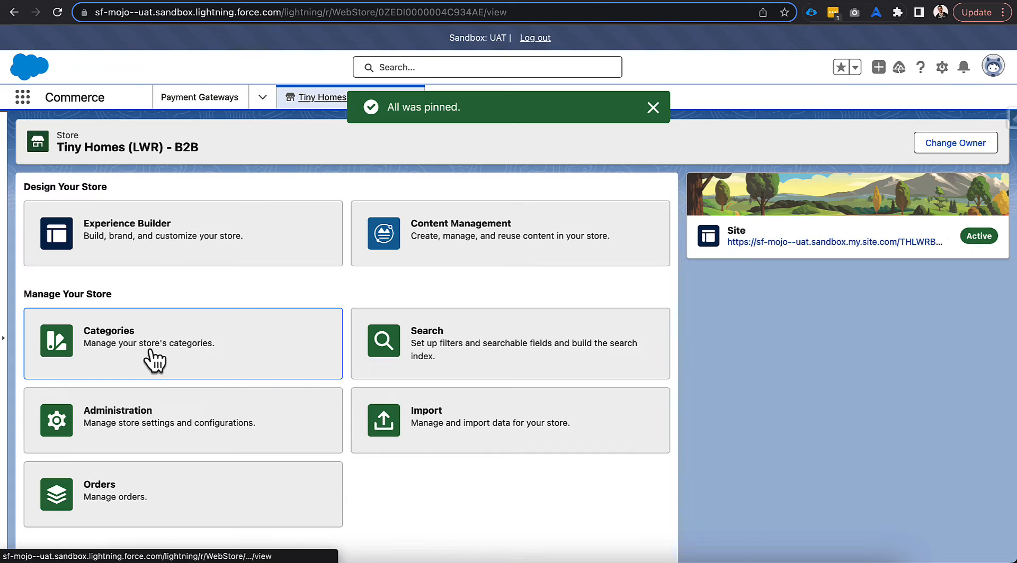
scroll(313, 392, "down", 1)
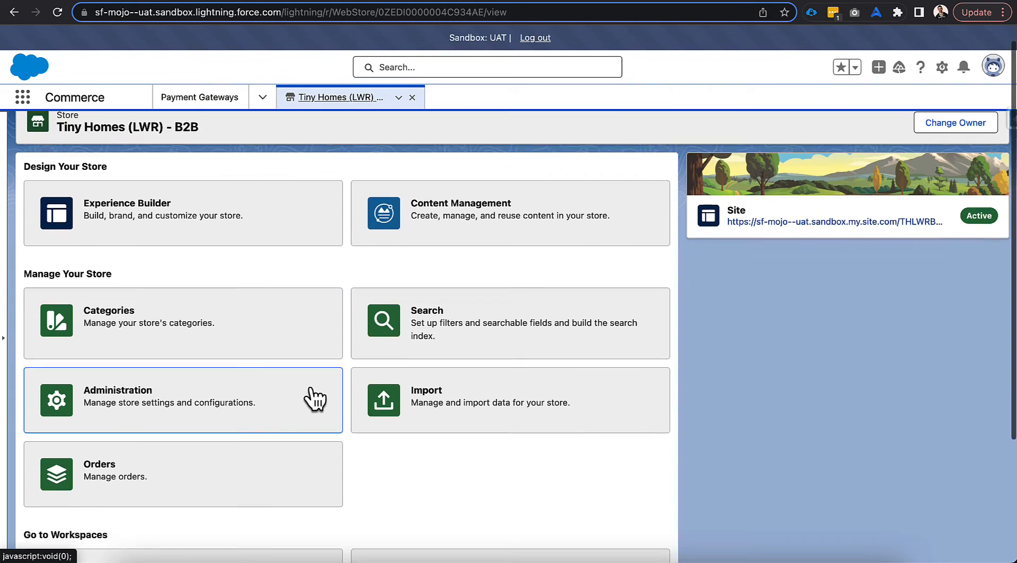
left_click(310, 400)
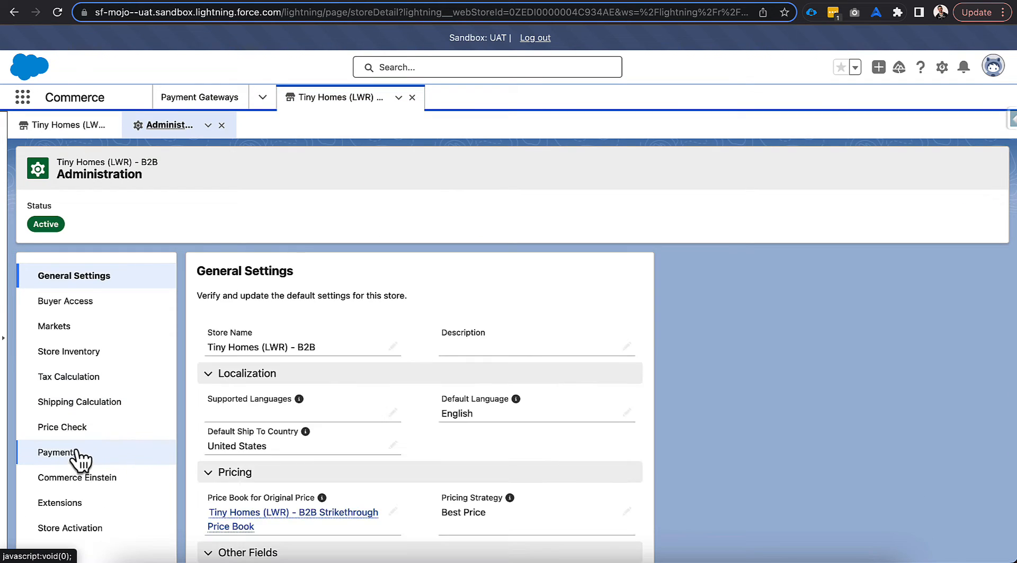
left_click(123, 451)
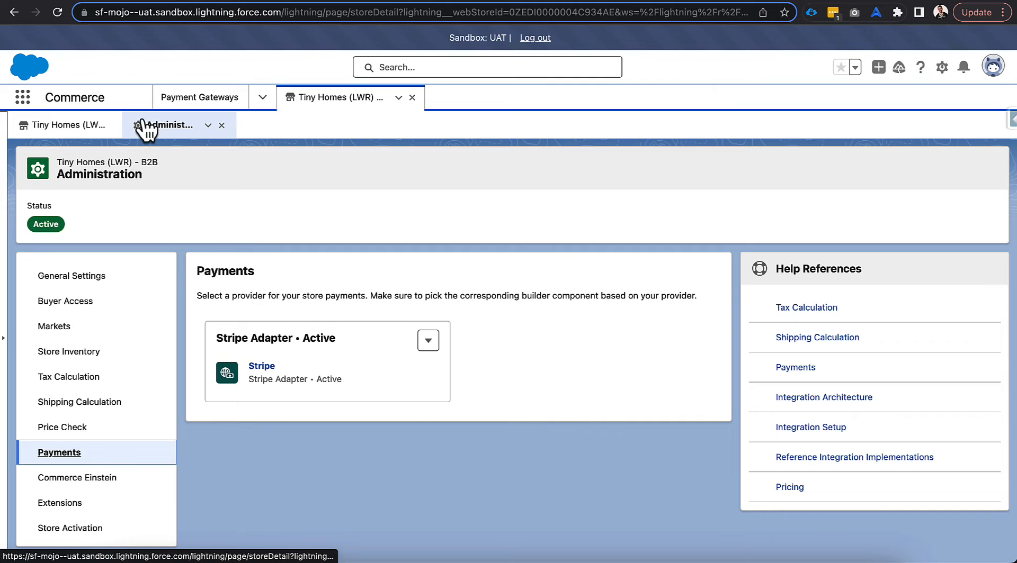
Check which payment gateway providers a new payment gateway record offers, and cancel the record
left_click(202, 98)
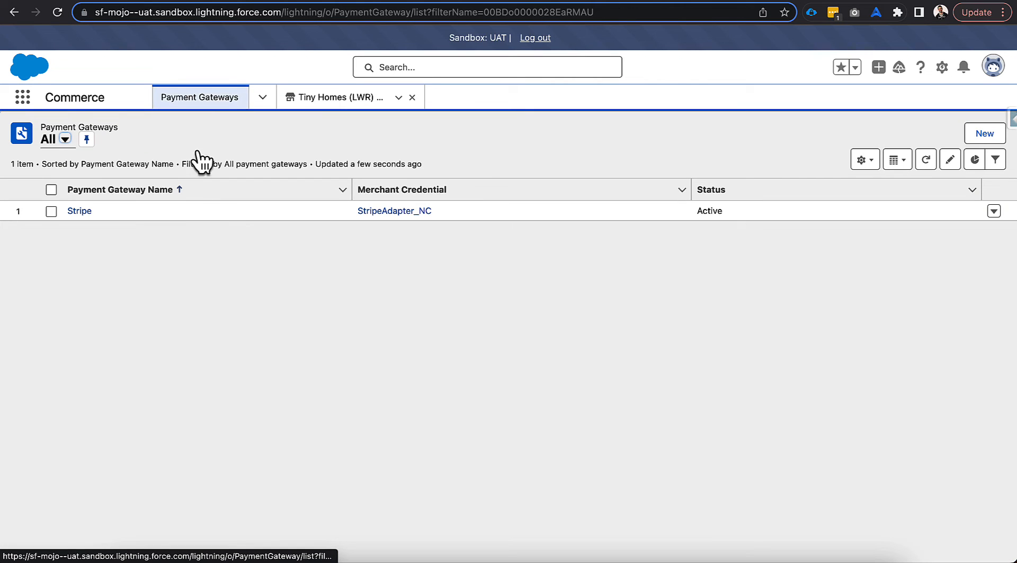
left_click(185, 256)
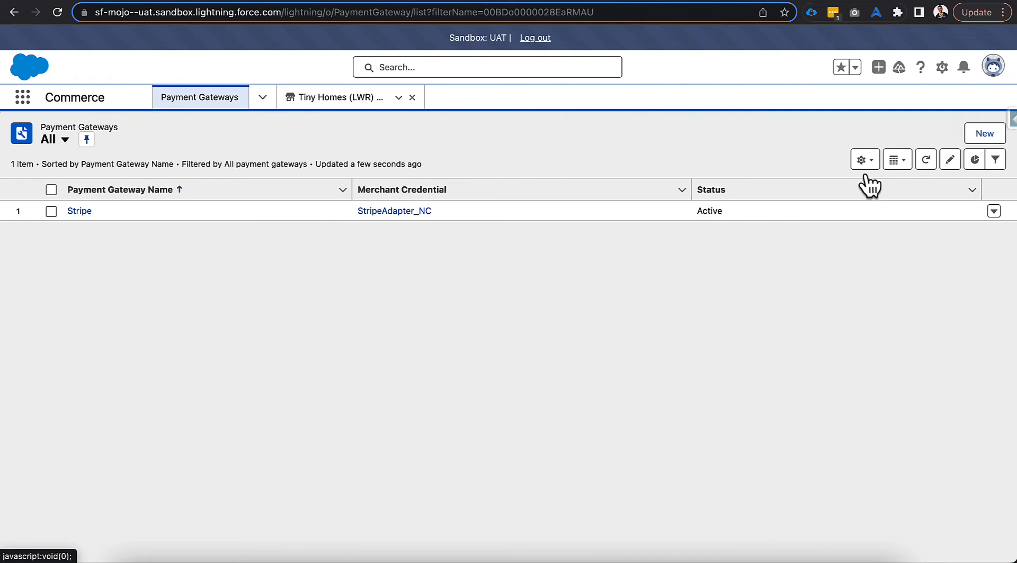
left_click(983, 134)
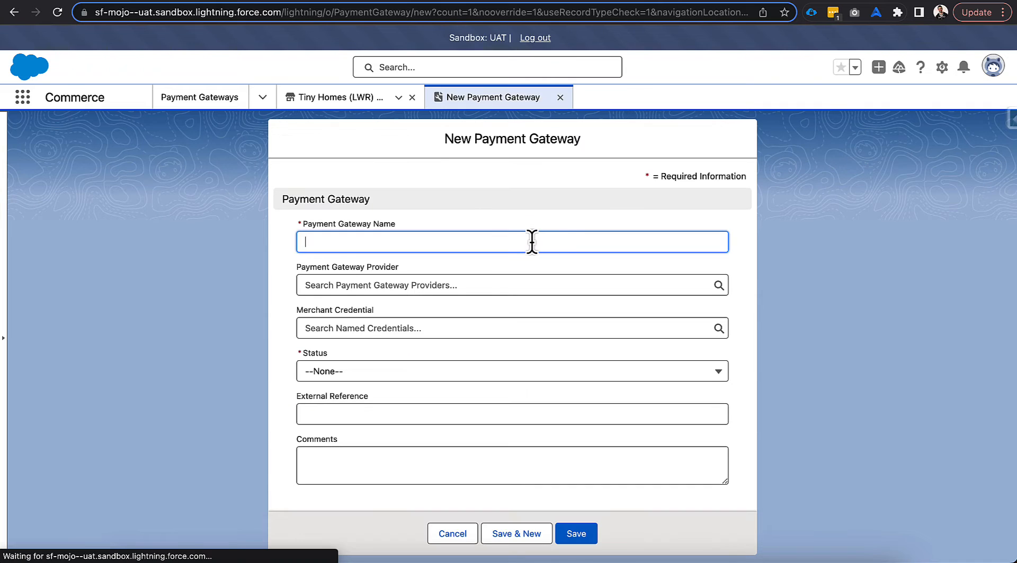
left_click(457, 285)
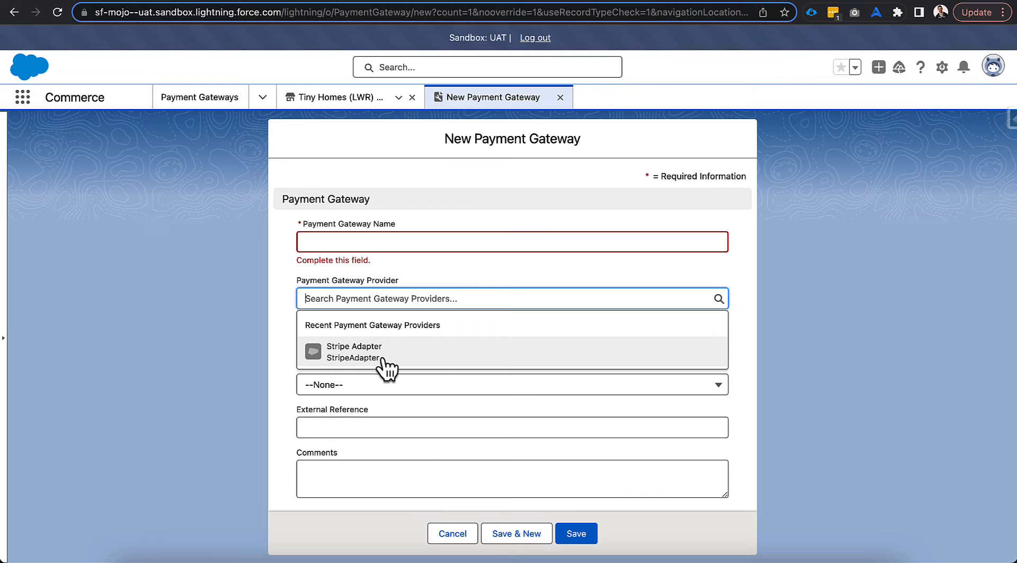
left_click(451, 533)
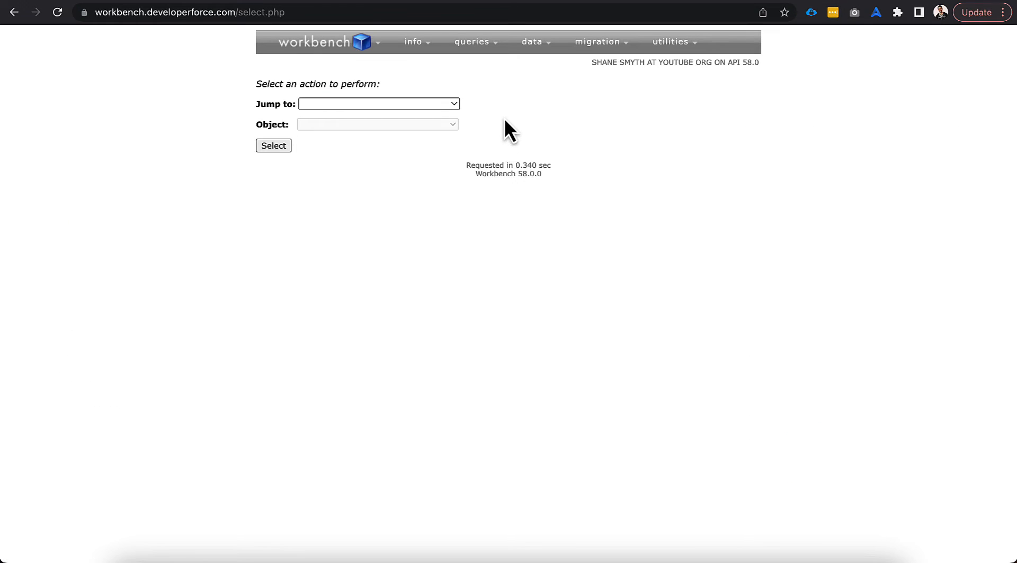
Start a single-record insert for the PaymentGatewayProvider object in Workbench and proceed to its field values
mouse_move(531, 42)
left_click(535, 65)
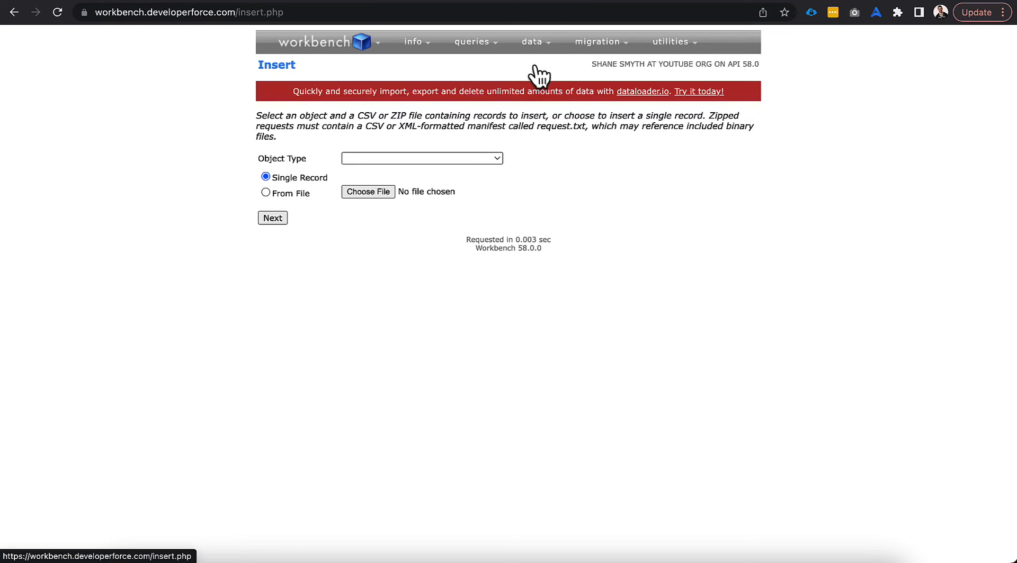
left_click(372, 159)
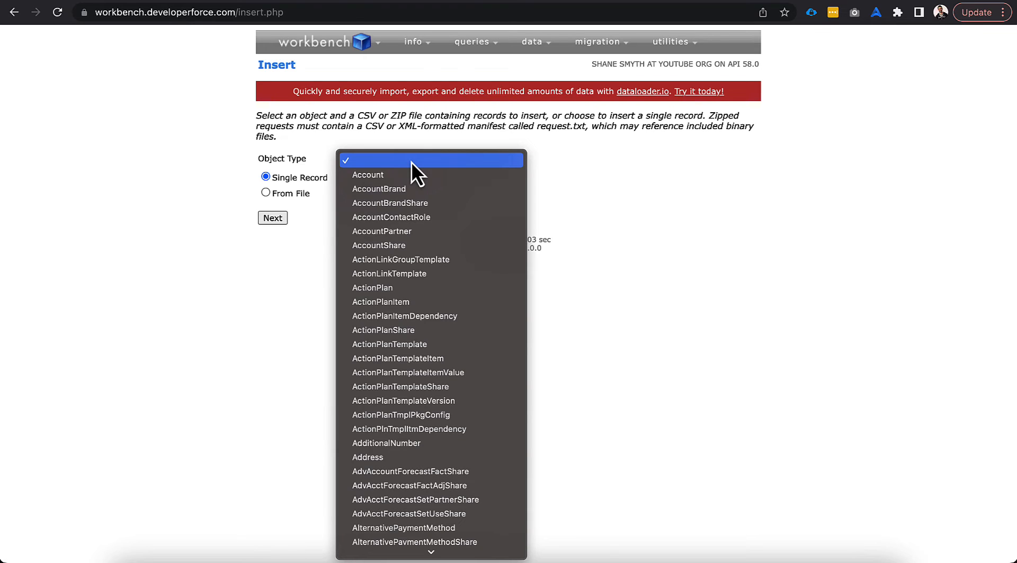
key("g")
key("Down")
key("Down")
key("Down")
key("Down")
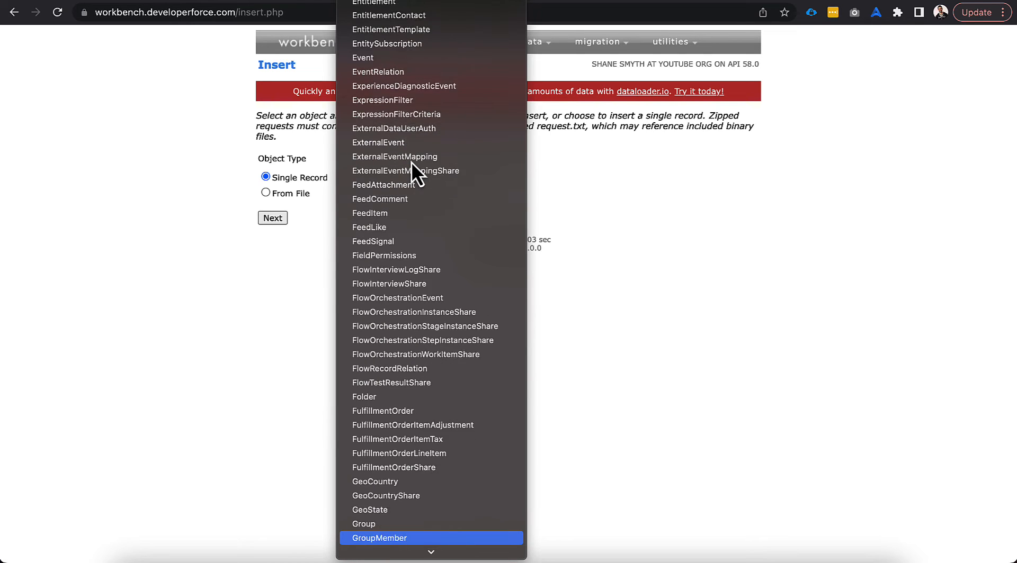
key("Down")
key("Down")
type("pay")
key("Down")
key("Down")
key("Down")
key("Down")
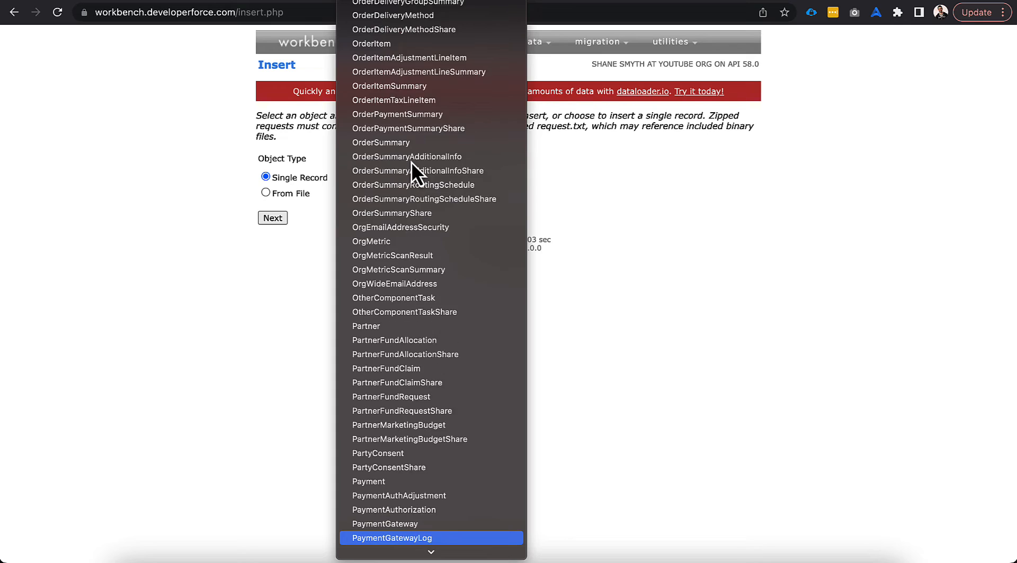
key("Down")
key("Down")
key("Down")
key("Up")
key("Up")
key("Return")
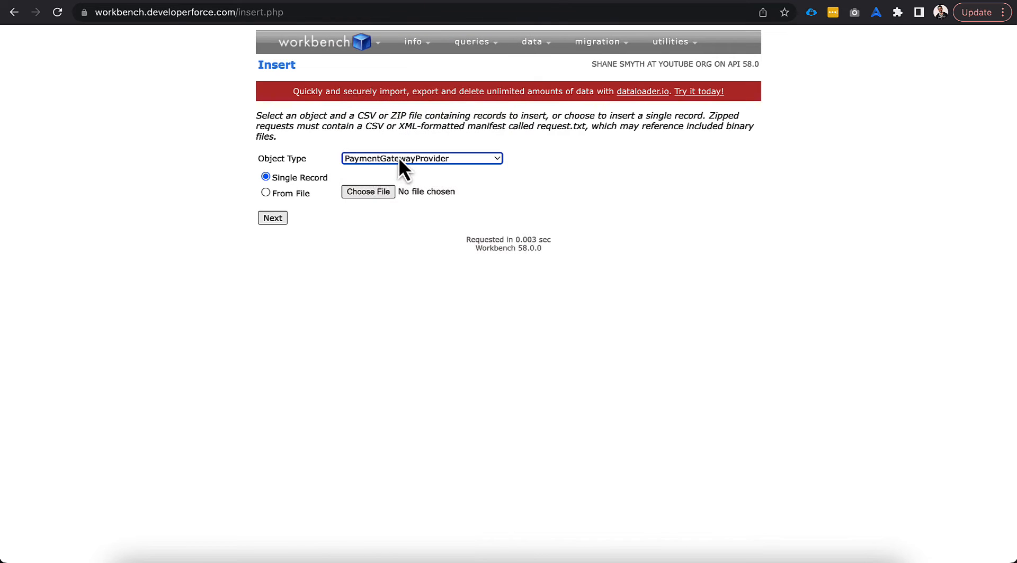
left_click(280, 218)
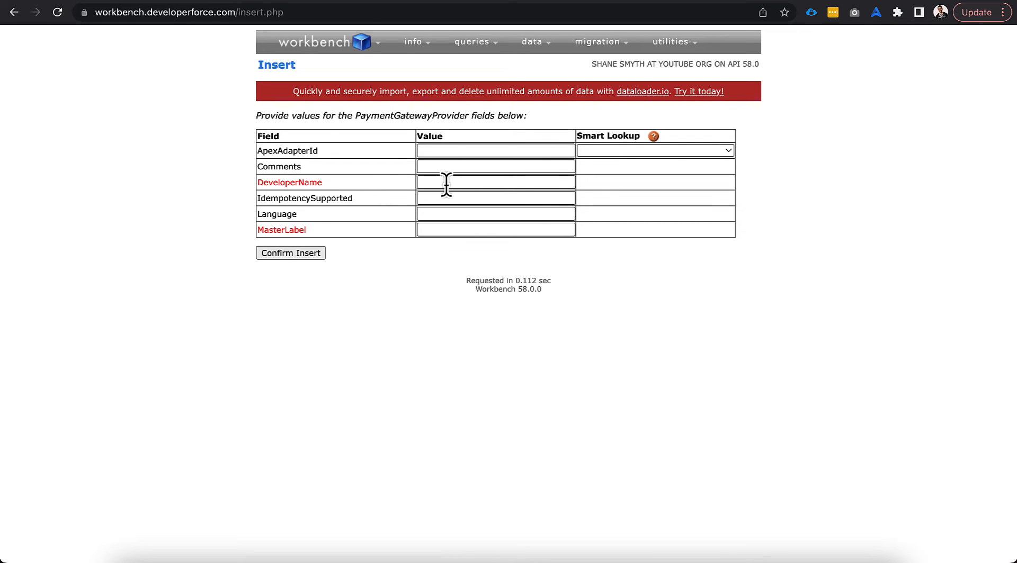
Switch back to the Salesforce org and open the GenericCommerceAdapter class from the Apex Classes page in Setup
left_click(857, 1)
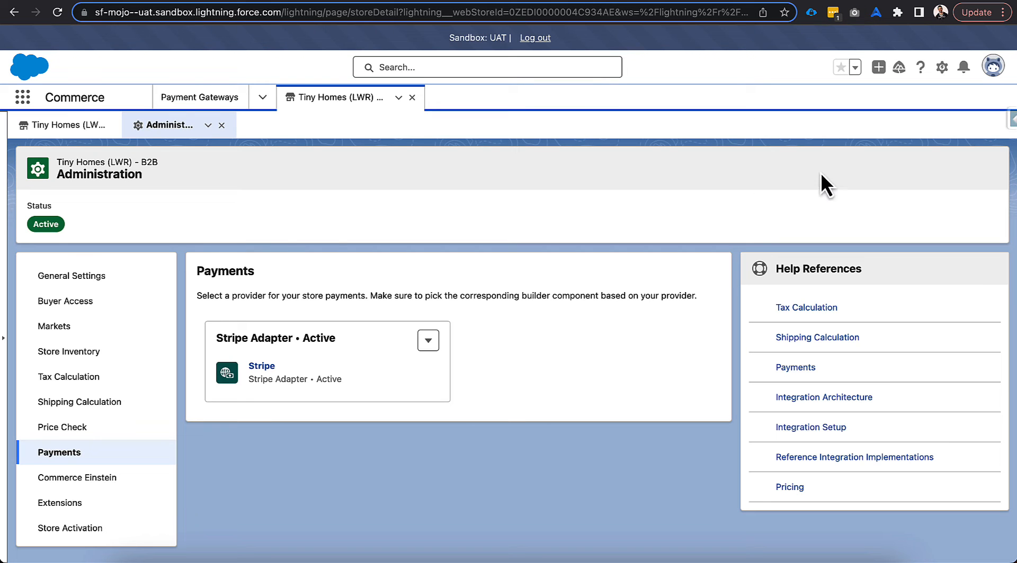
left_click(941, 67)
left_click(898, 108)
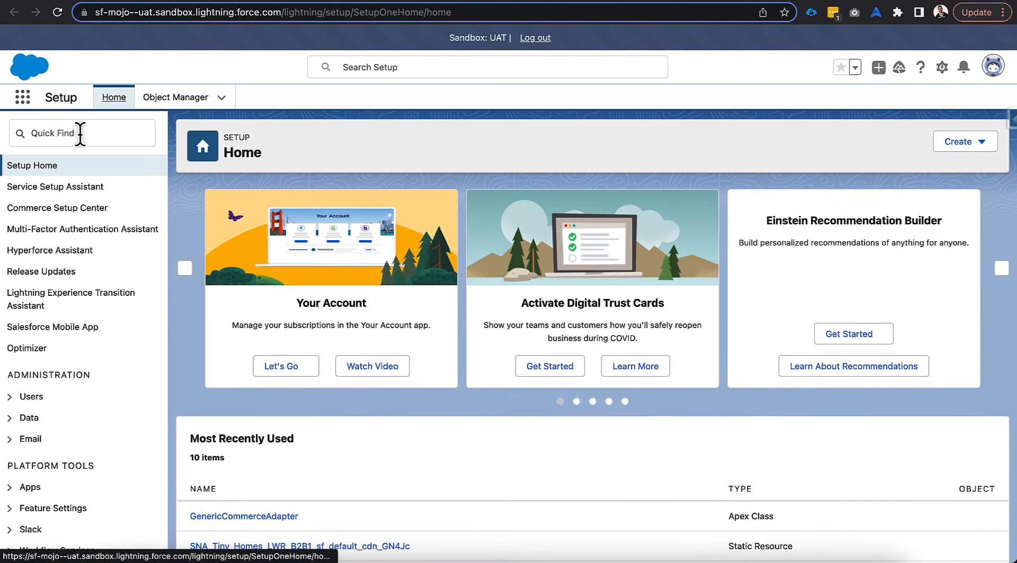
type("apex")
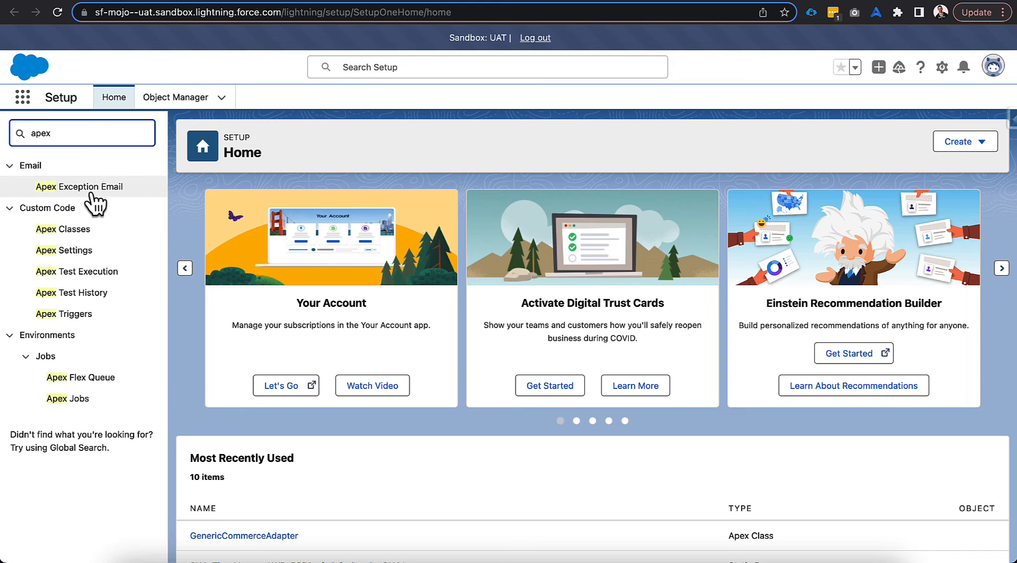
left_click(77, 233)
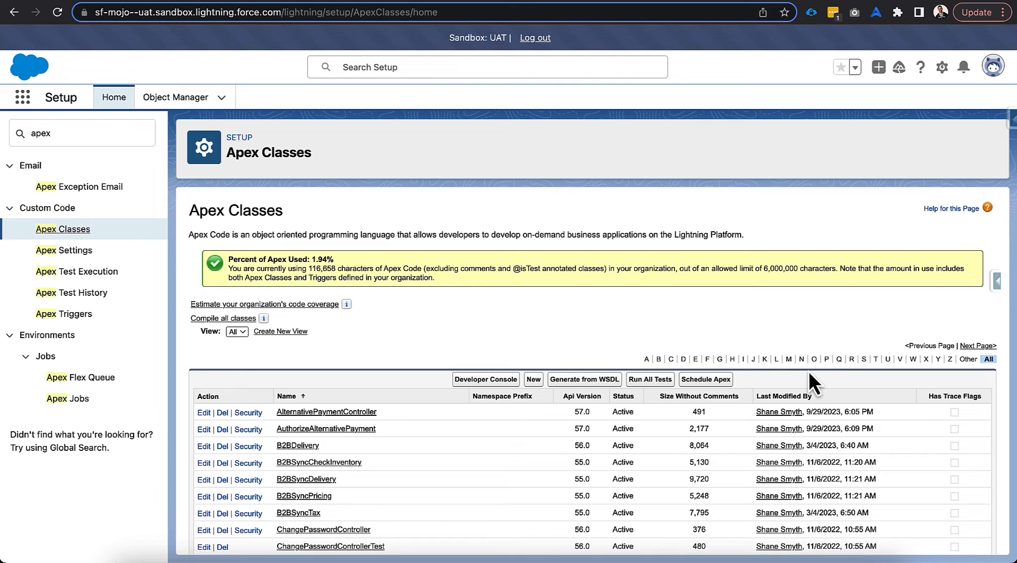
left_click(719, 360)
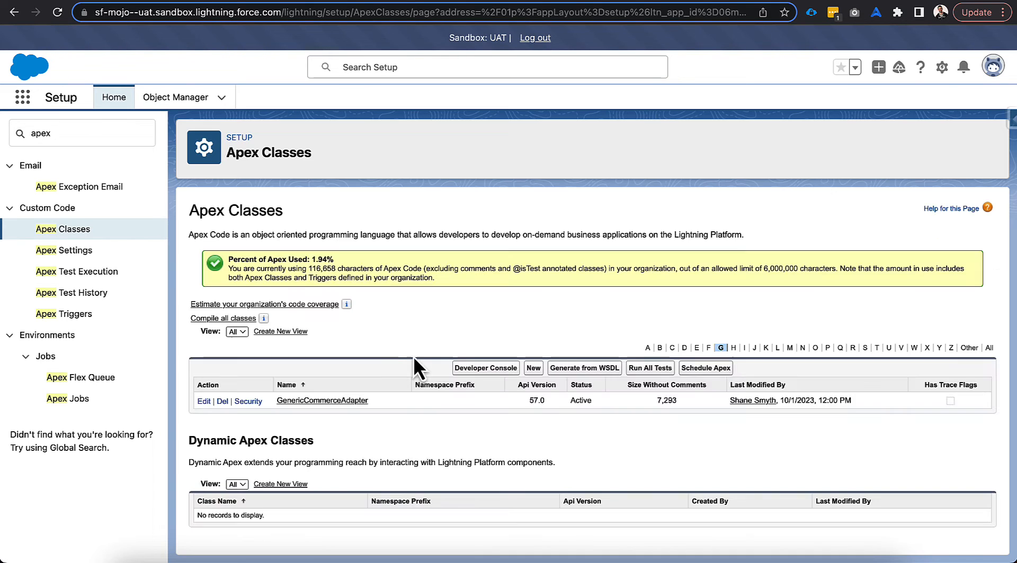
left_click(316, 402)
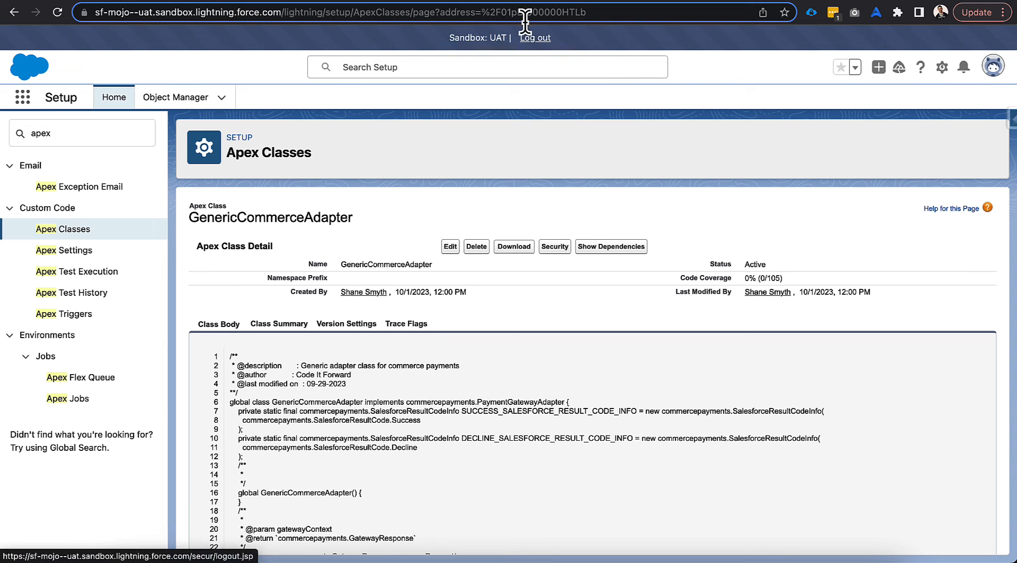
Copy the GenericCommerceAdapter class ID 01pDI000000HTLb and enter it as the ApexAdapterId of the new PaymentGatewayProvider record in Workbench
left_click(526, 11)
double_click(527, 12)
key("super+c")
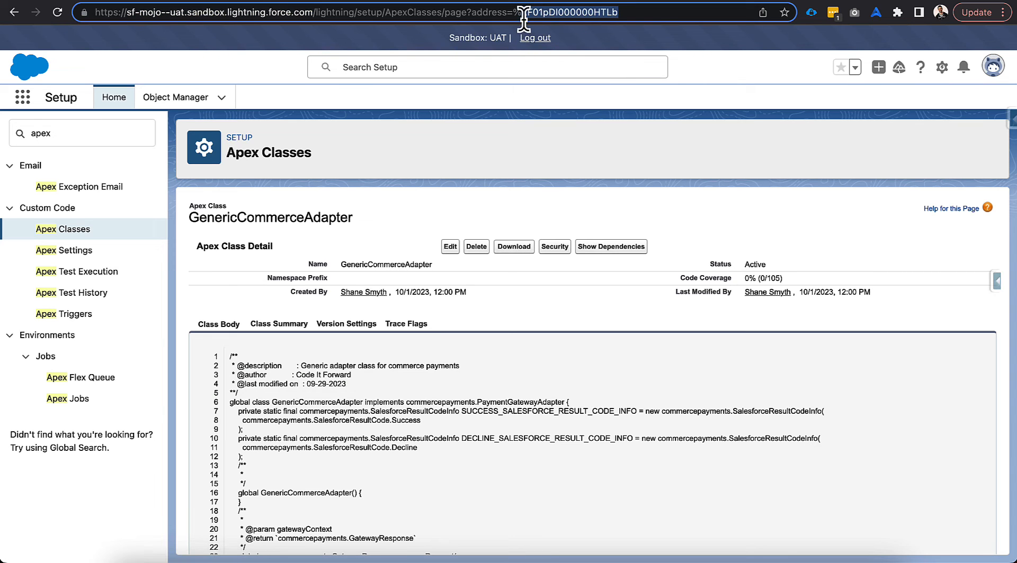
key("ctrl+Tab")
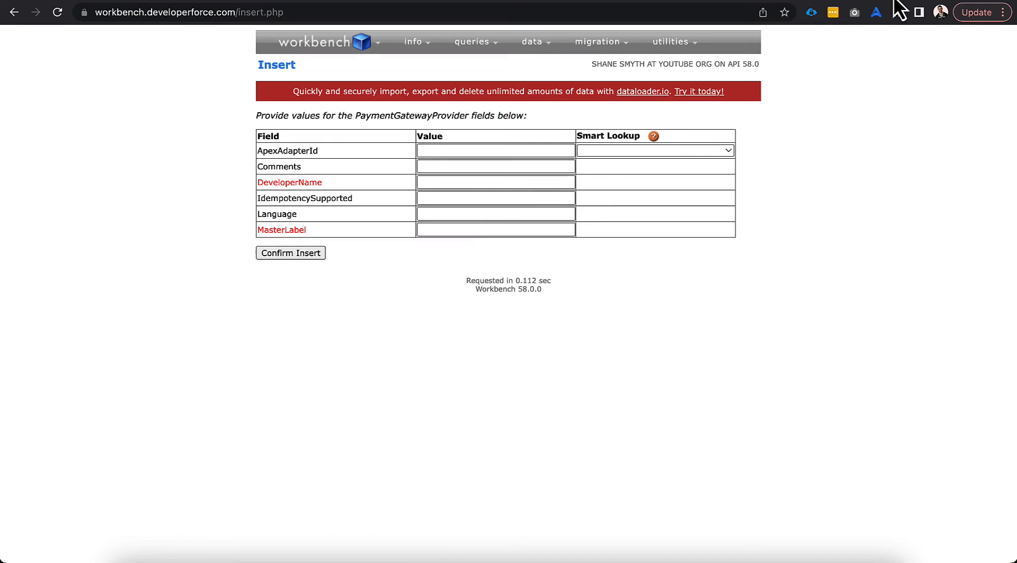
left_click(432, 151)
key("super+v")
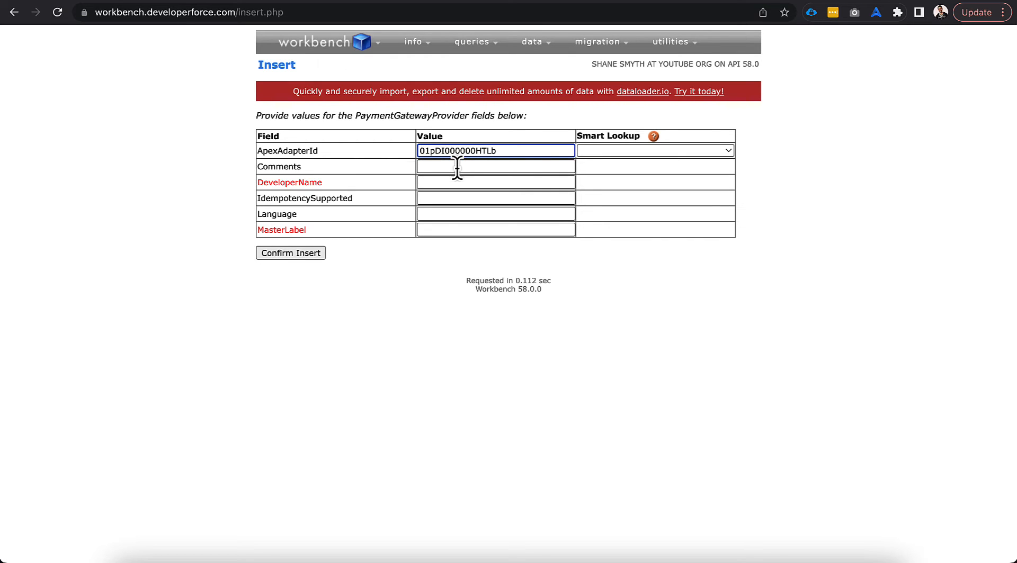
left_click(433, 257)
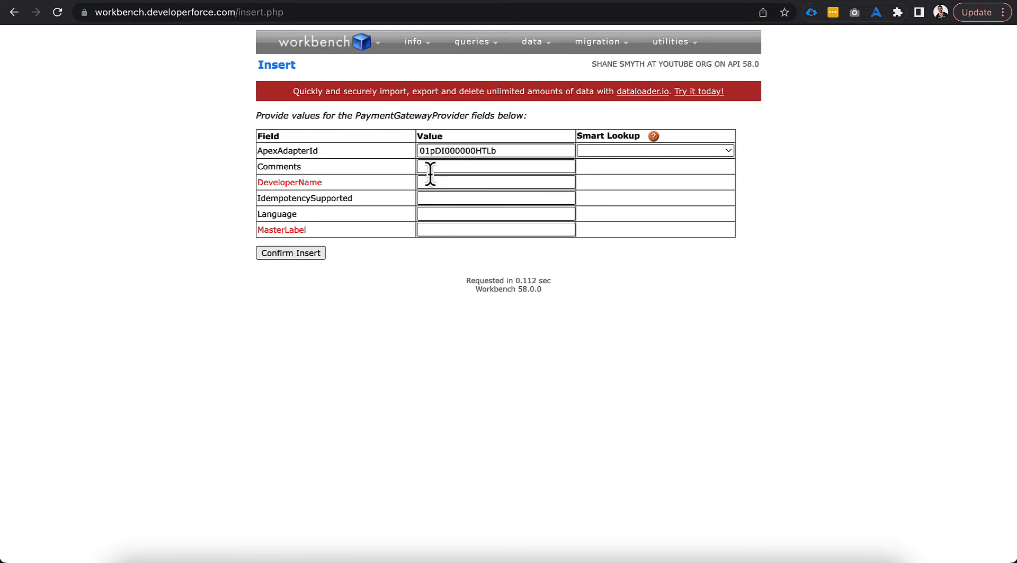
Enter "Generic Payment Gateway Provider" as both the DeveloperName and the MasterLabel of the PaymentGatewayProvider record
left_click(445, 184)
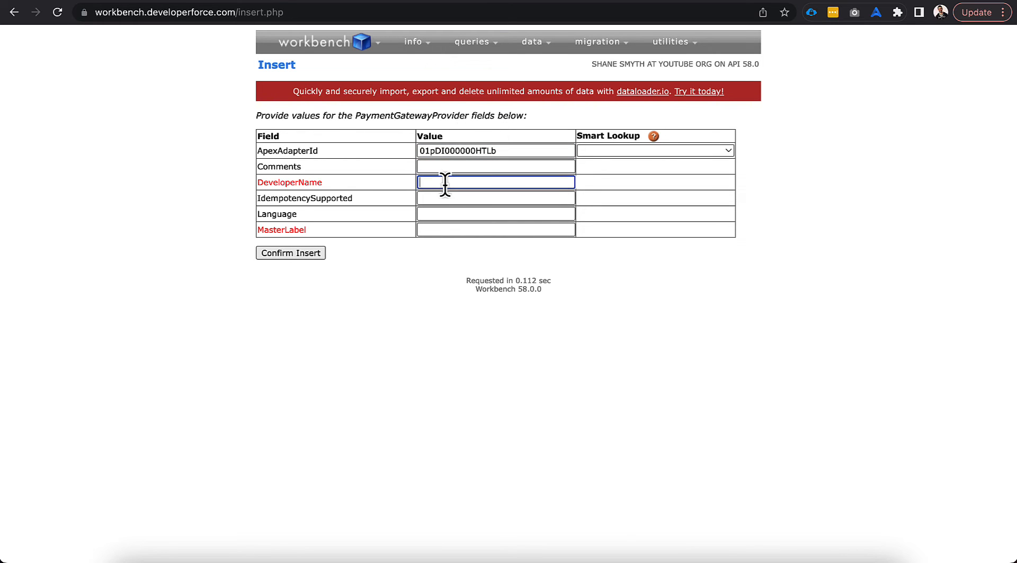
type("Generic Payment Gateway Provider")
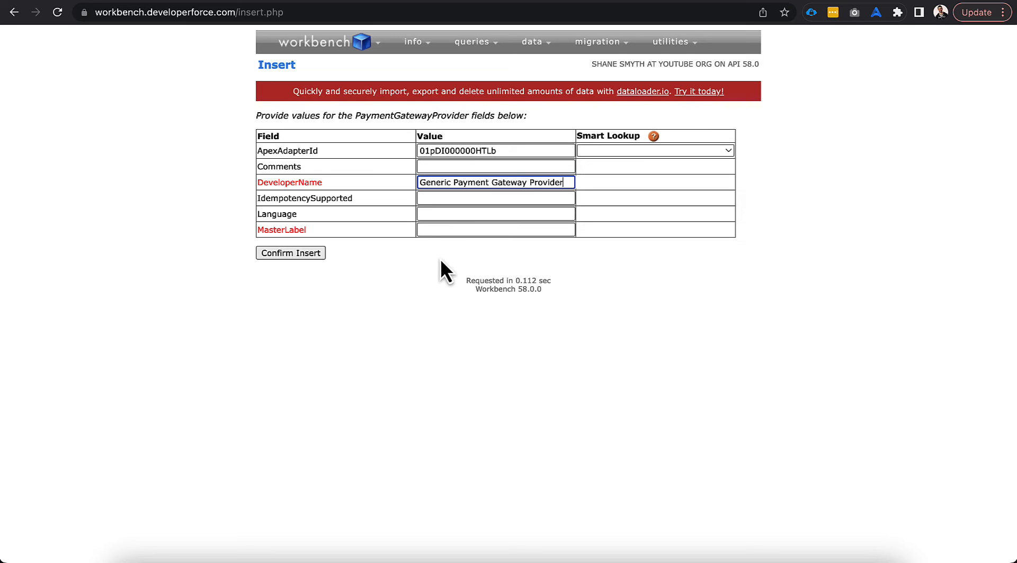
key("super+a")
key("super+c")
left_click(445, 231)
key("super+v")
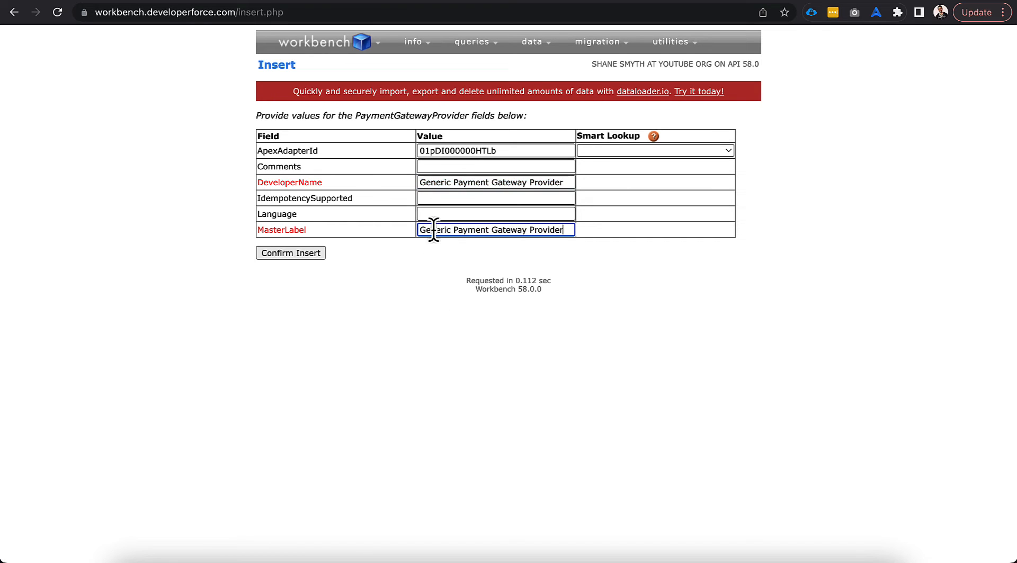
Remove the spaces from the DeveloperName so it reads GenericPaymentGatewayProvider, and insert the record
left_click(453, 184)
key("BackSpace")
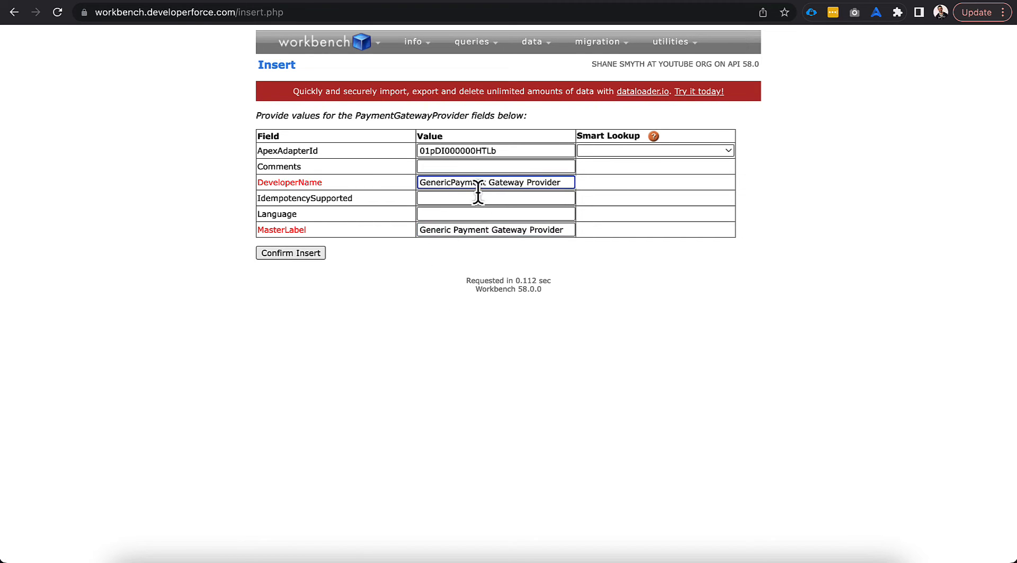
left_click(487, 187)
key("BackSpace")
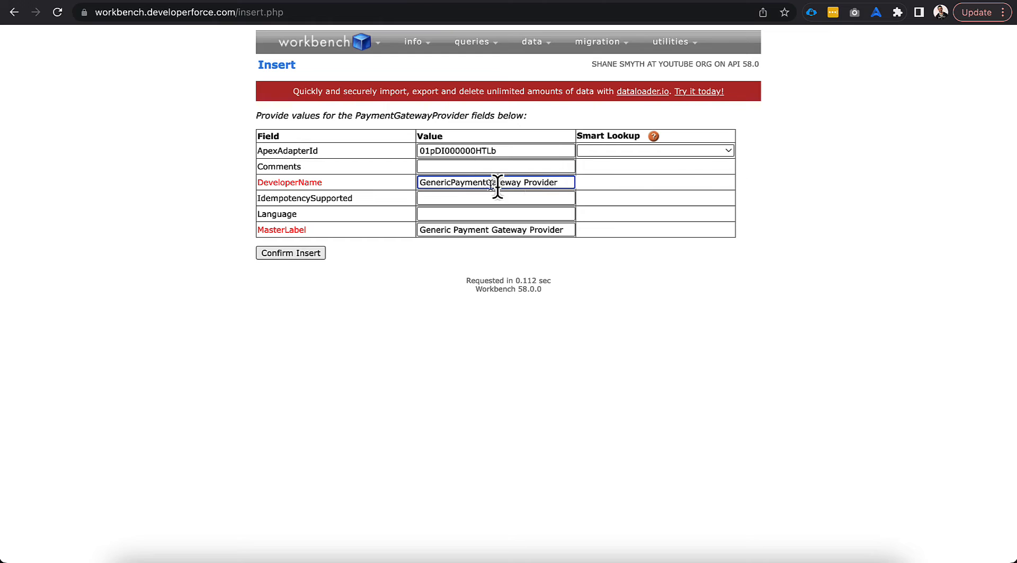
left_click(523, 183)
key("BackSpace")
left_click(418, 249)
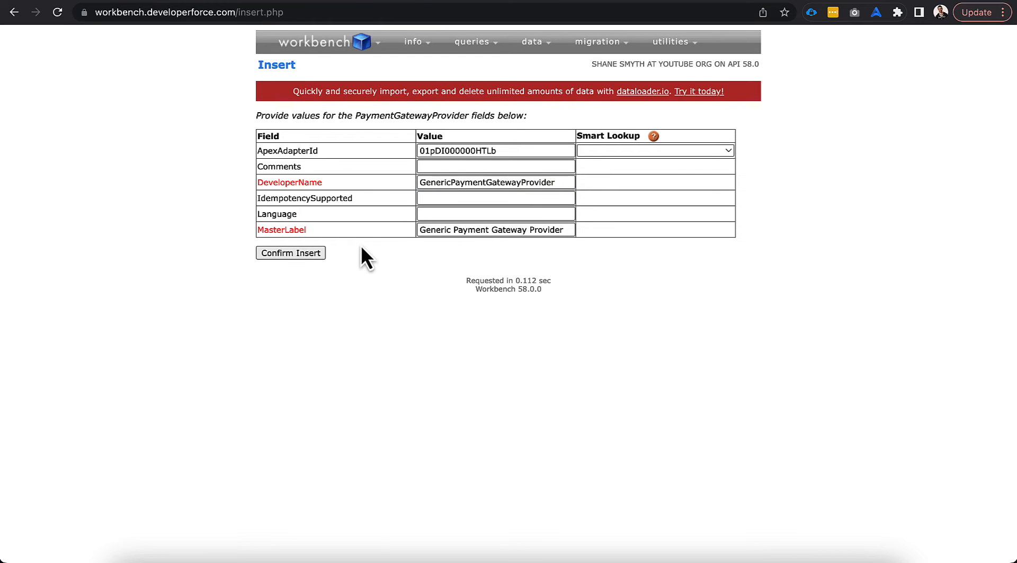
left_click(310, 253)
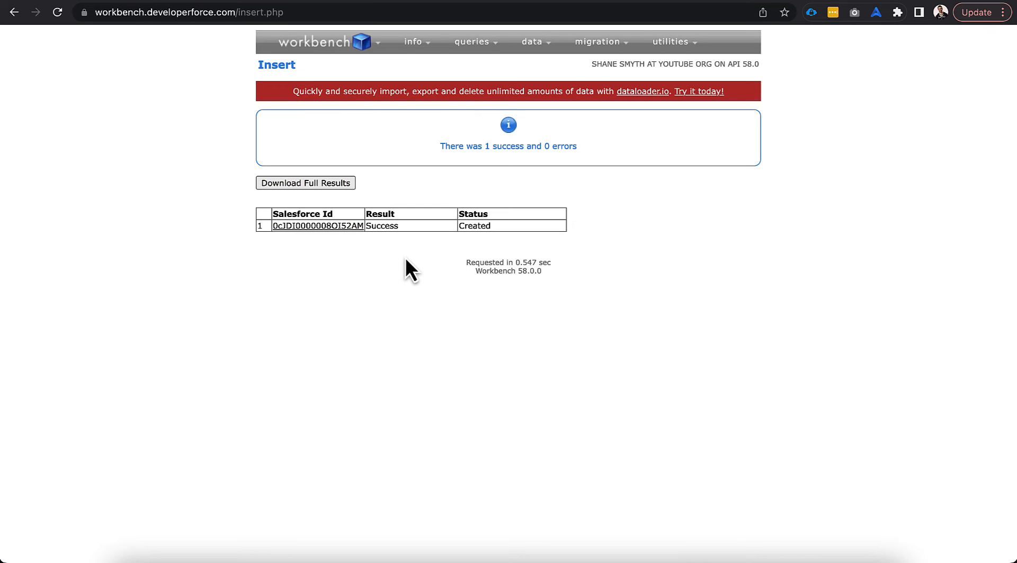
Switch back to the Salesforce Commerce app and start a new payment gateway record from the Payment Gateways list
key("super+l")
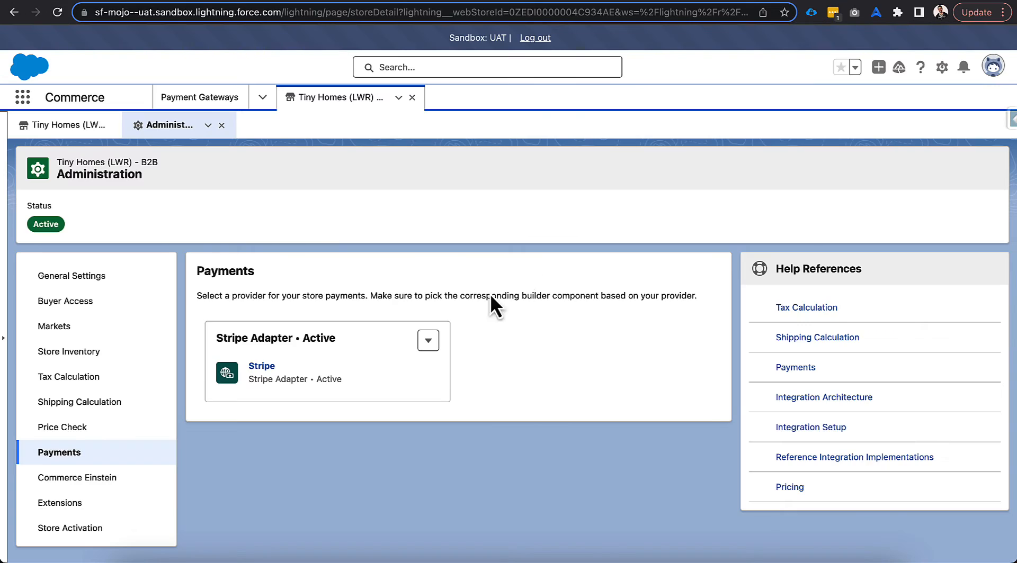
left_click(219, 98)
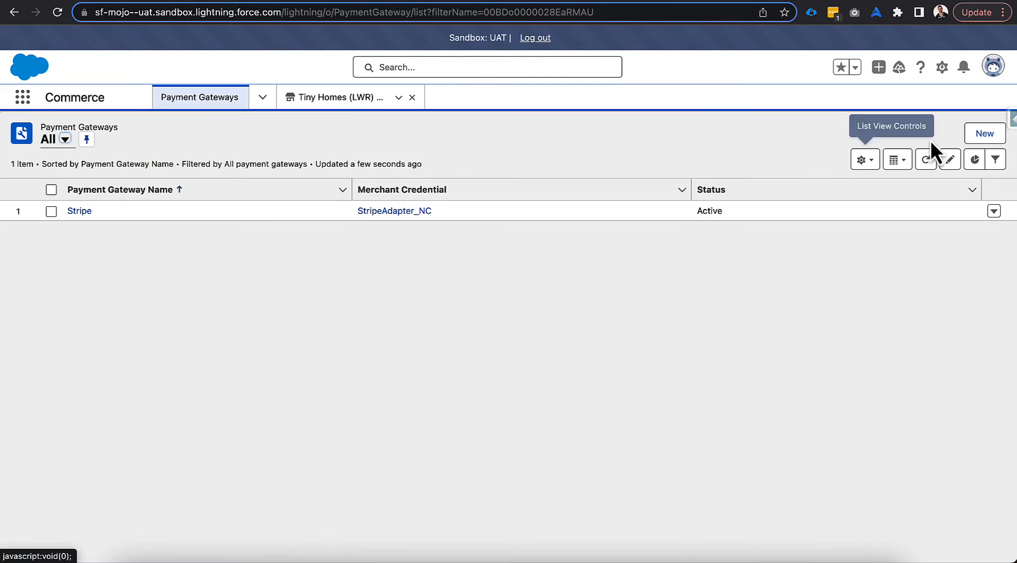
left_click(972, 134)
Look up "Generic Payment" and choose Generic Payment Gateway Provider as the new gateway's provider
left_click(338, 296)
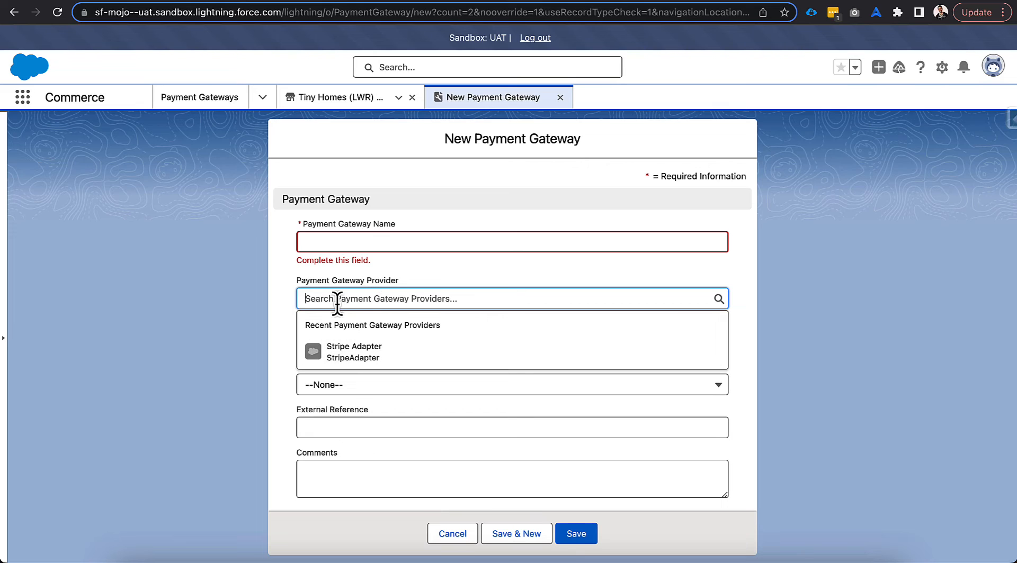
type("Generic")
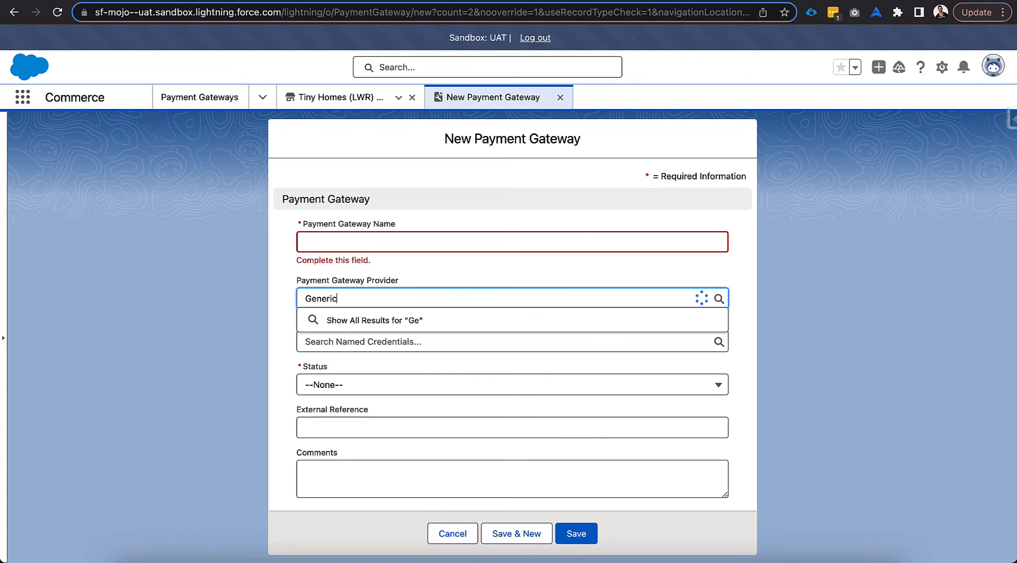
type(" Payment")
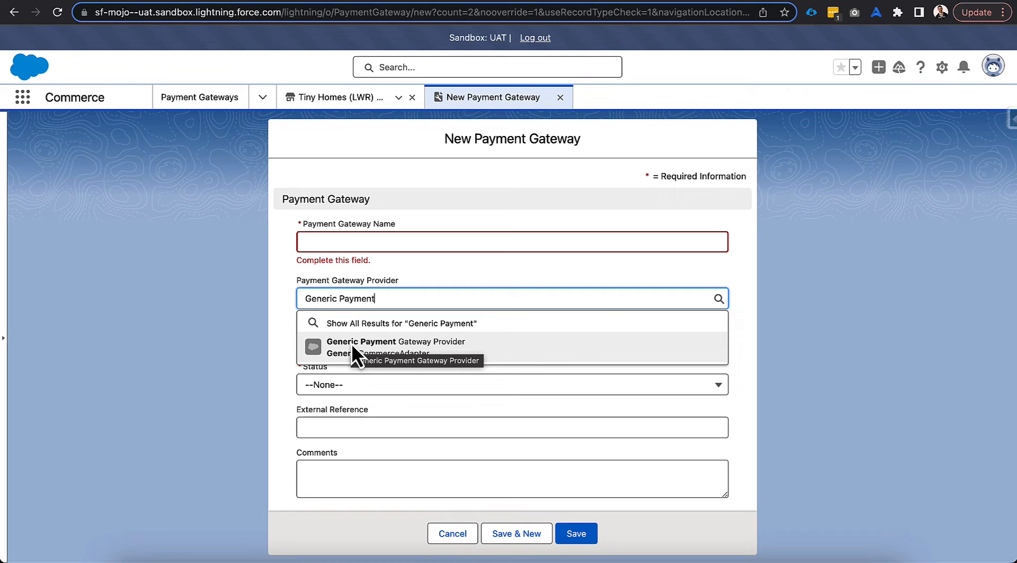
left_click(489, 342)
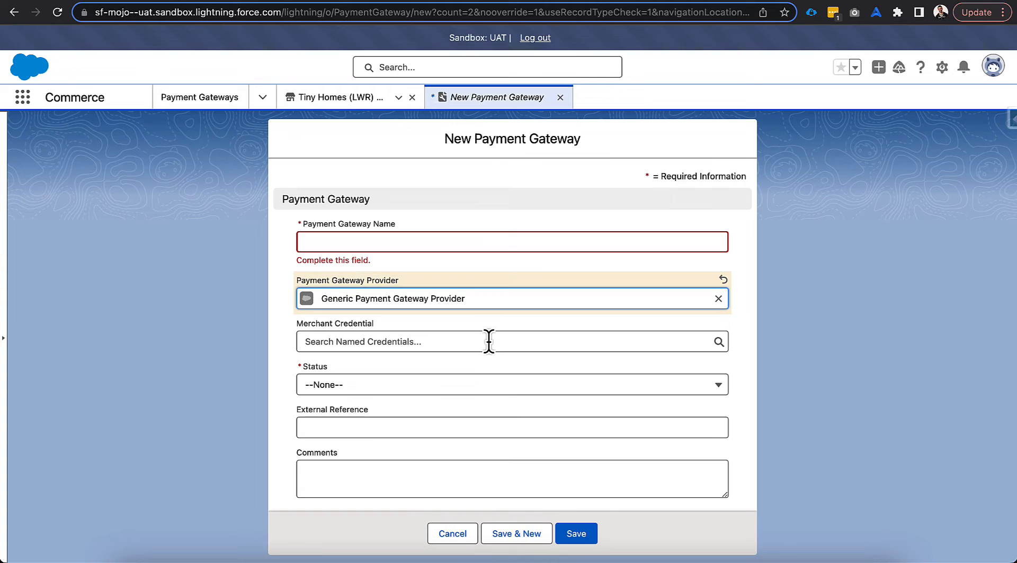
Switch to Salesforce Setup, find the Named Credentials page, and start a new legacy named credential
left_click(457, 272)
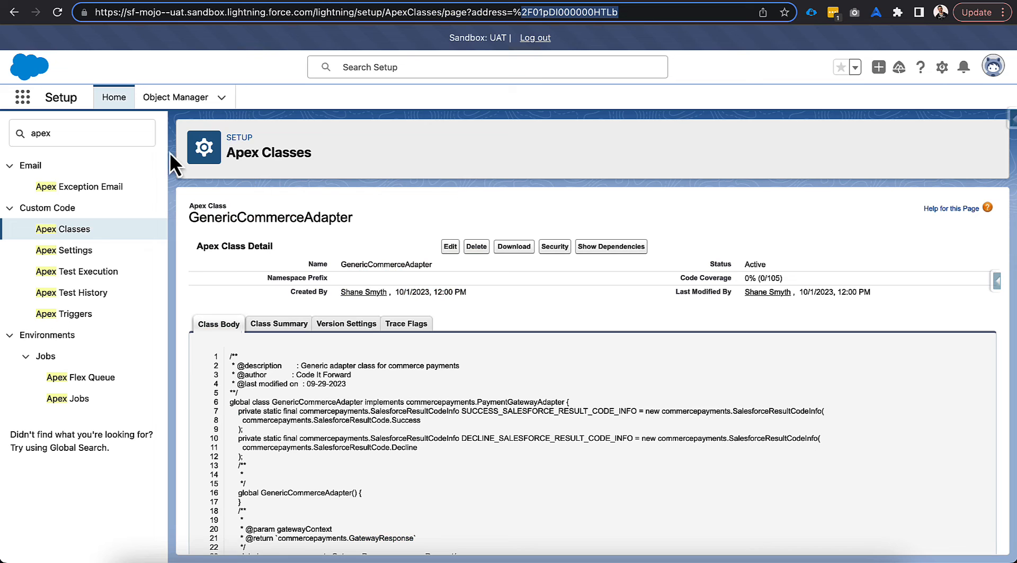
type("named")
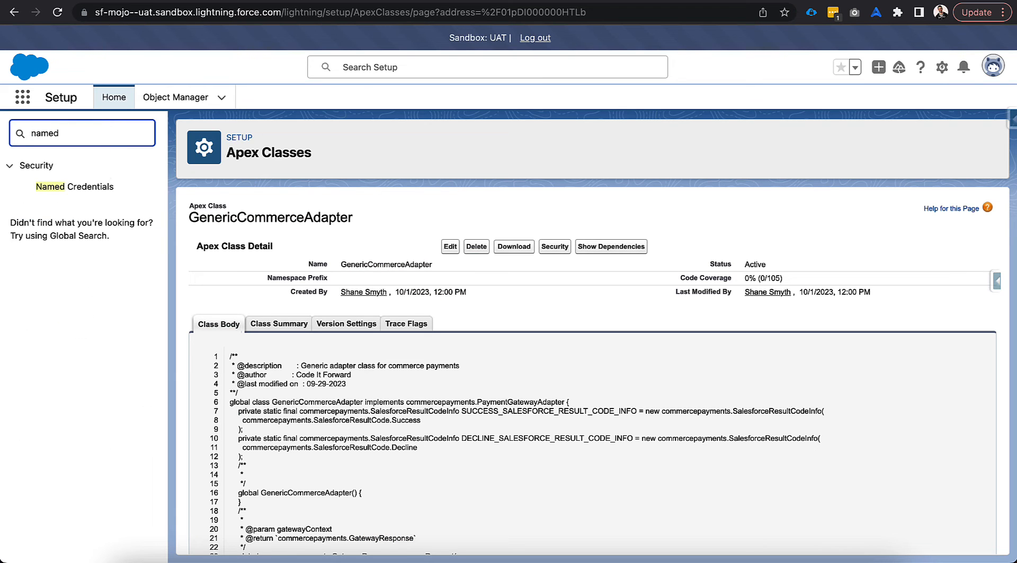
left_click(85, 195)
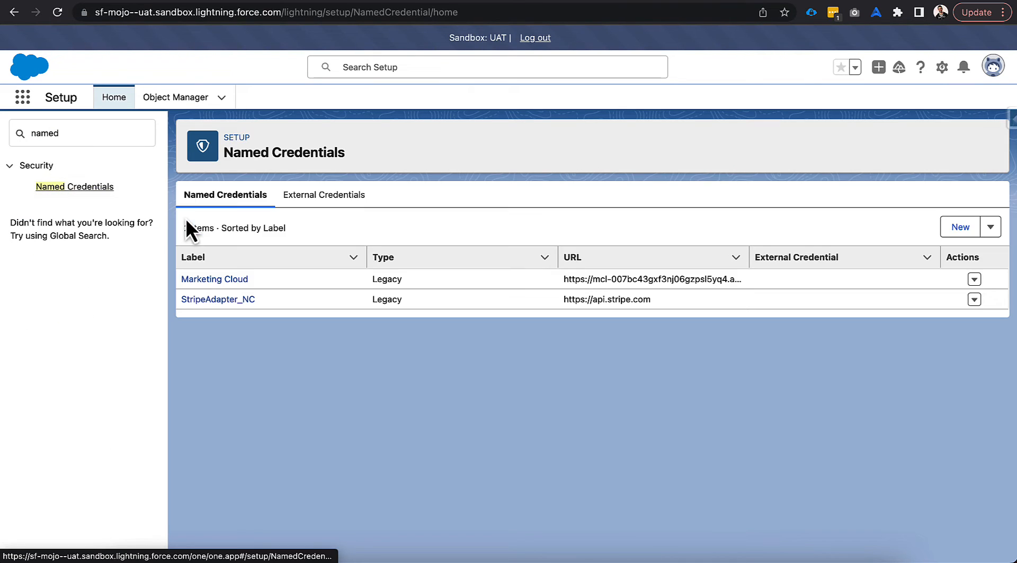
left_click(960, 227)
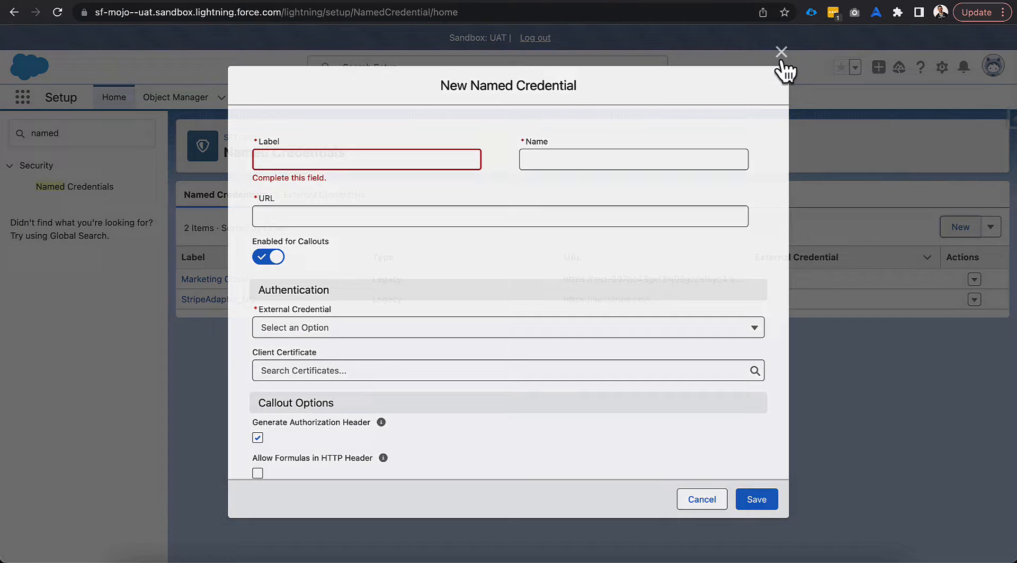
left_click(780, 51)
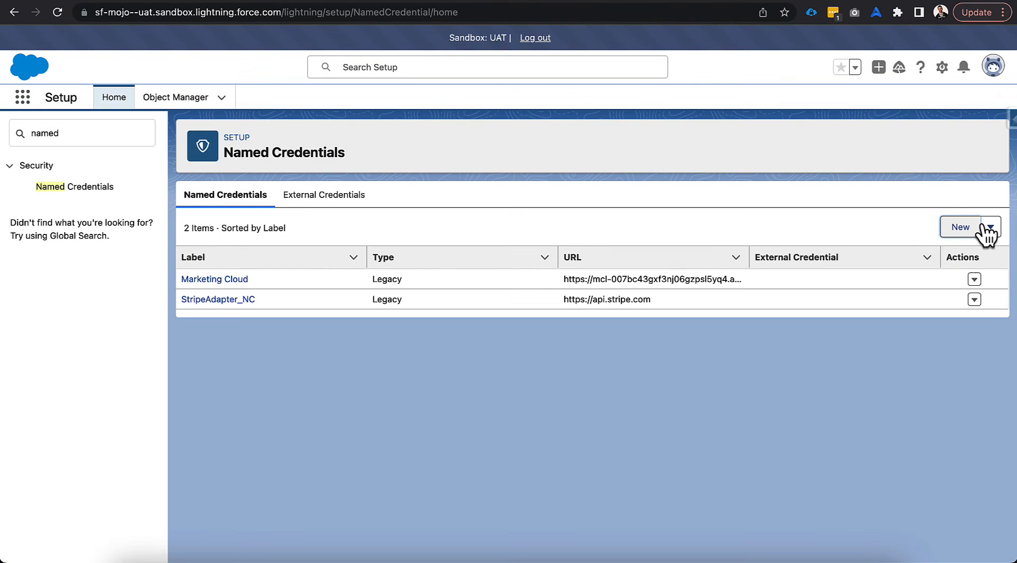
left_click(989, 227)
left_click(963, 253)
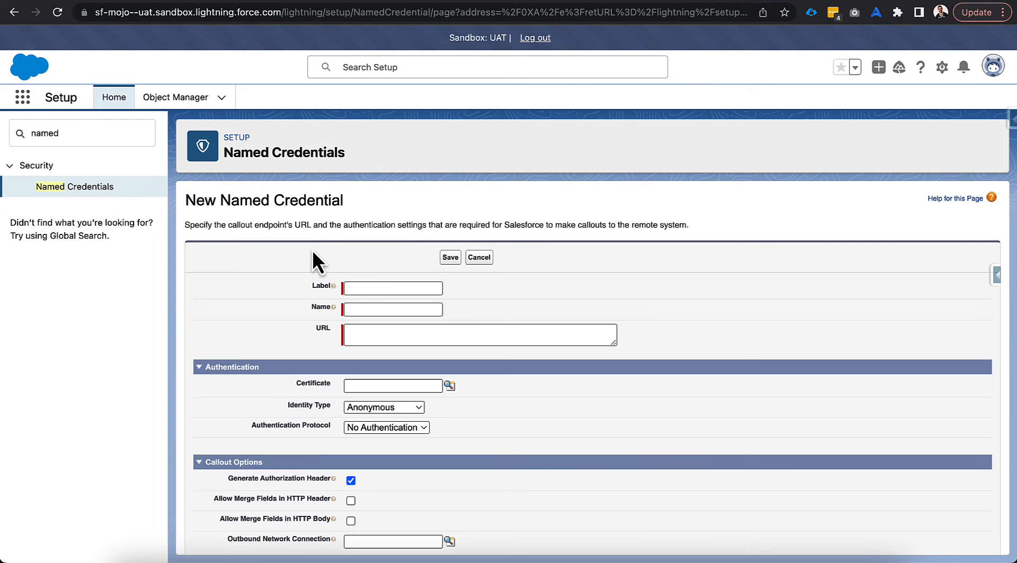
Label the named credential "Generic Payment Named Credential" and let its name fill in as Generic_Payment_Named_Credential
left_click(361, 289)
type("Gene")
key("BackSpace")
key("BackSpace")
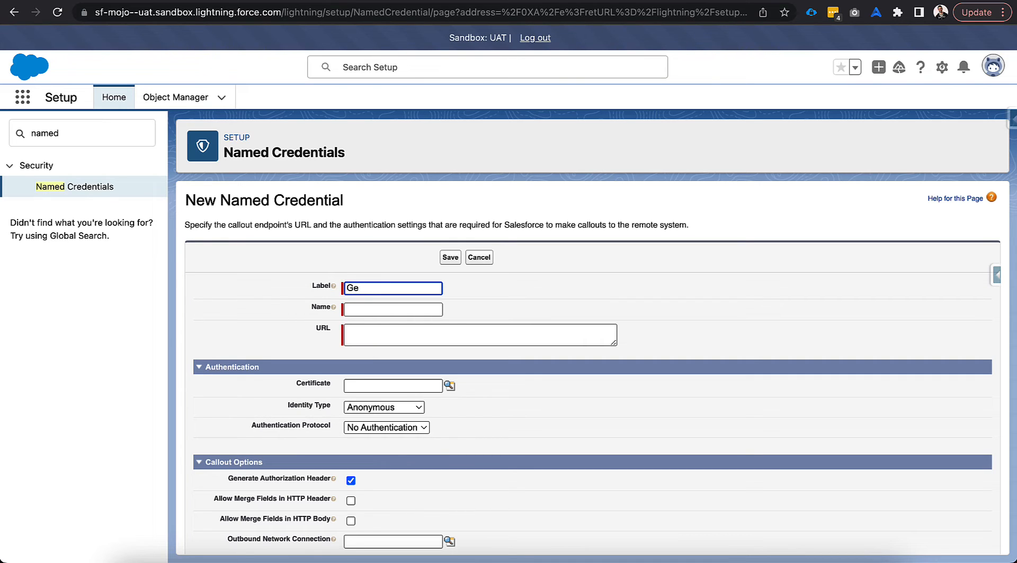
type("neric Payment Named Cred")
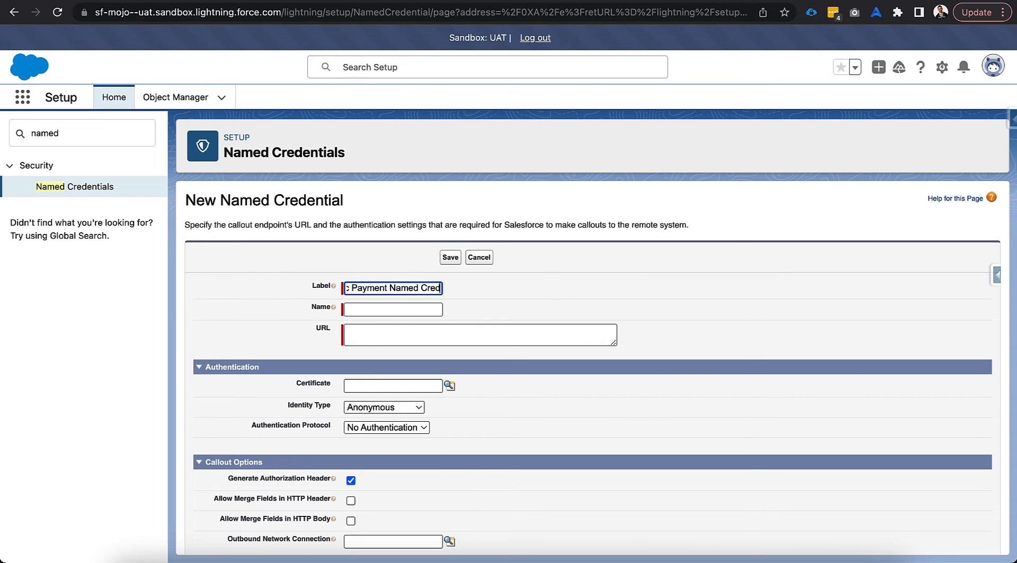
type("ential")
key("Tab")
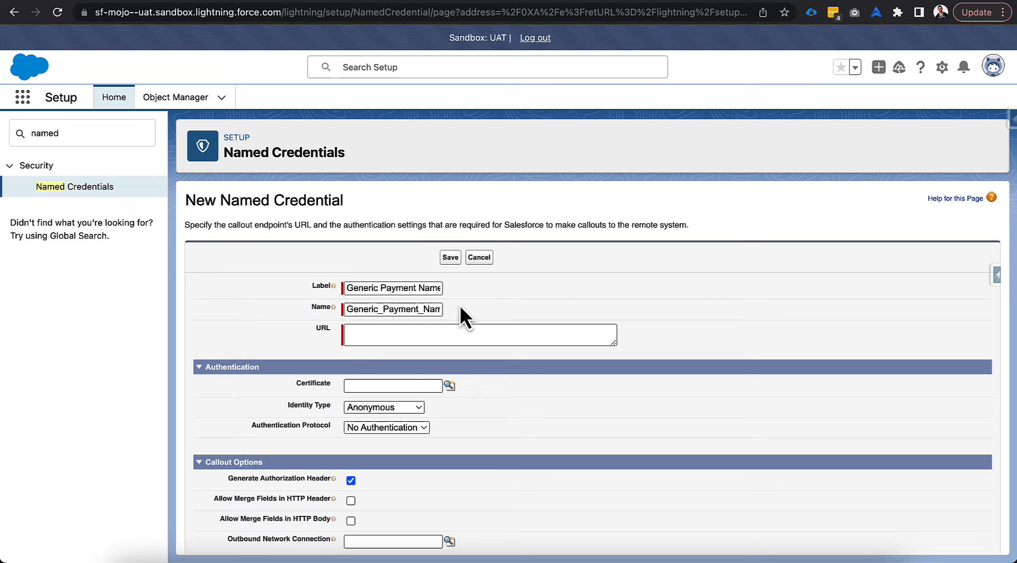
left_click(376, 335)
type("http://localhost.com")
left_click(306, 330)
scroll(308, 333, "down", 1)
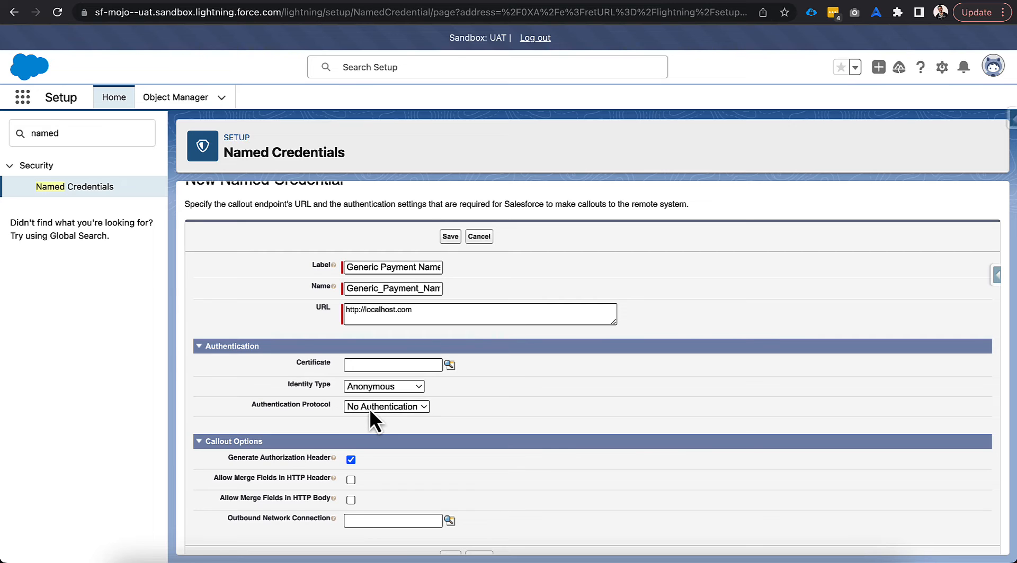
scroll(443, 405, "down", 1)
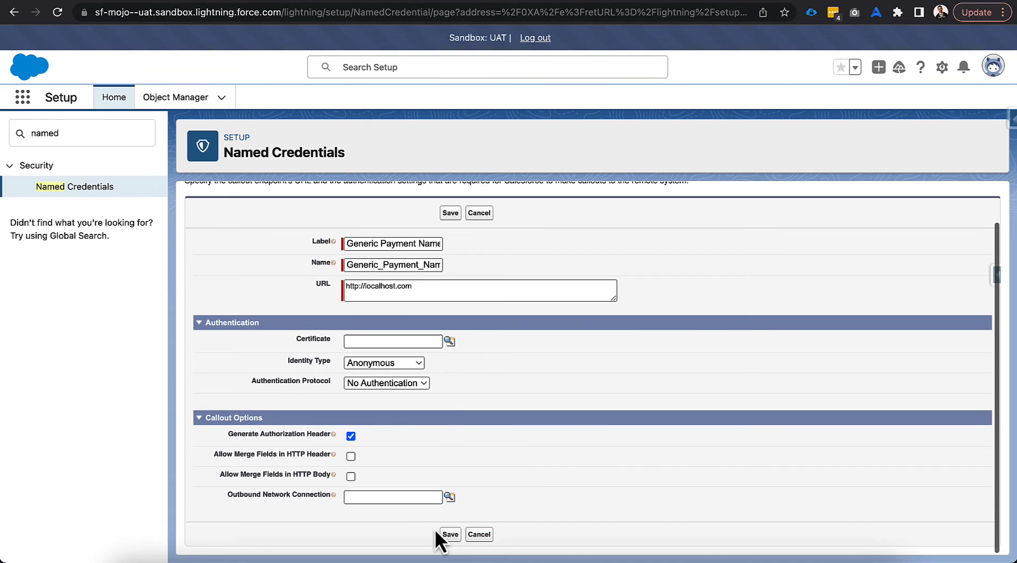
left_click(450, 536)
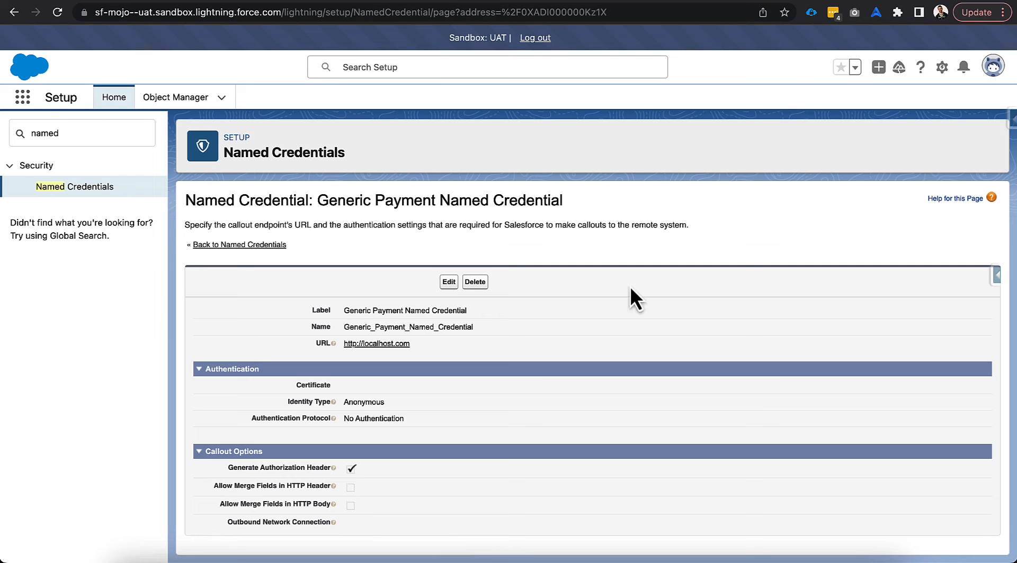
Return to the new payment gateway form, reload it, and select Generic Payment Gateway Provider as provider and Generic_Payment_Named_Credential as merchant credential
left_click(807, 0)
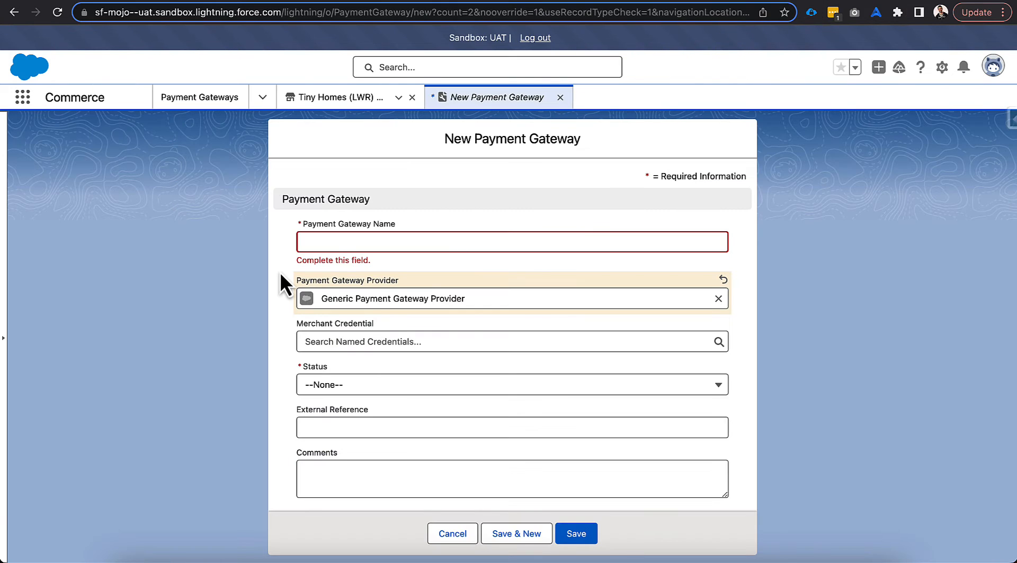
key("super+r")
key("Return")
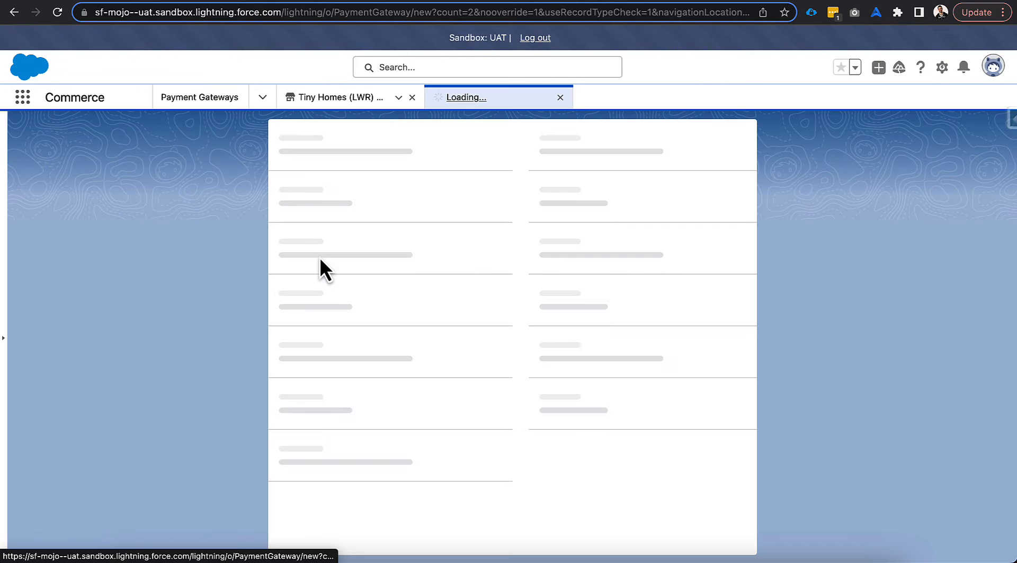
left_click(369, 295)
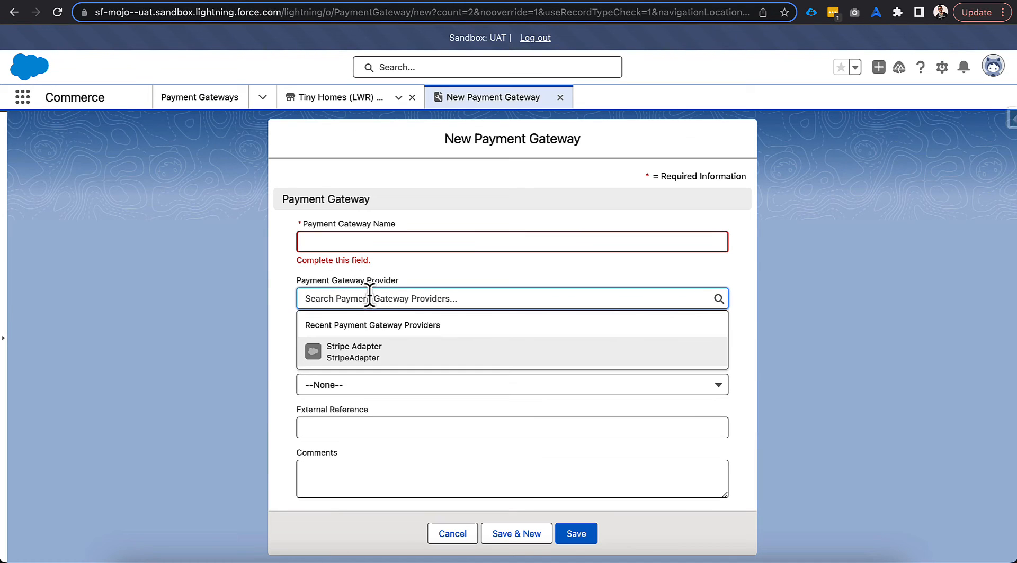
type("generic")
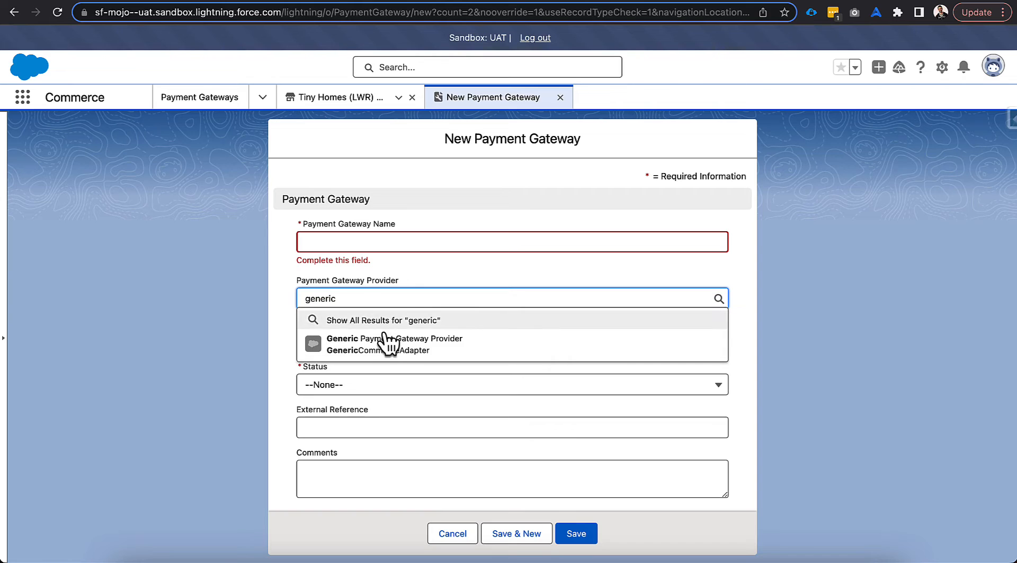
left_click(387, 342)
left_click(373, 341)
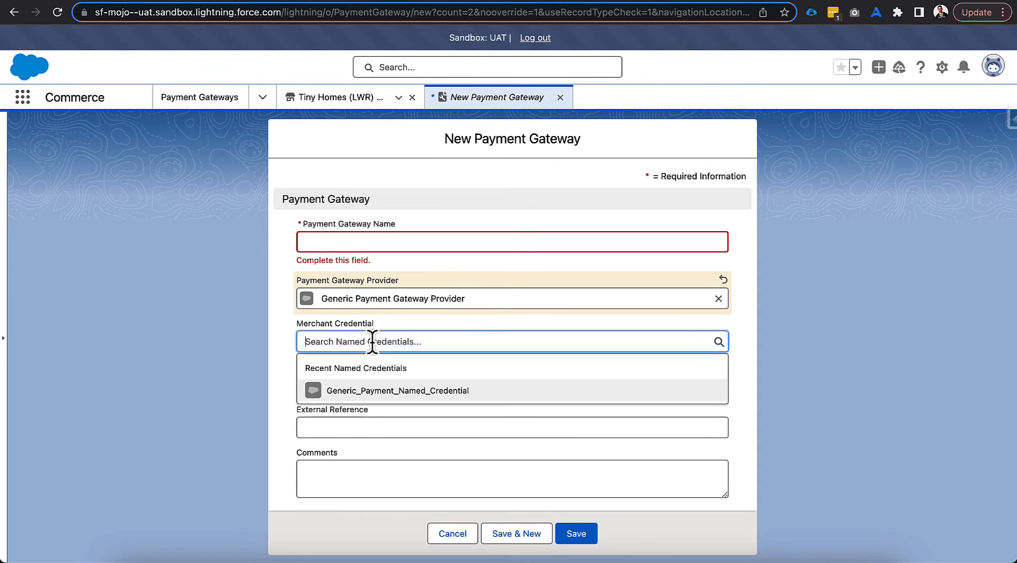
left_click(395, 395)
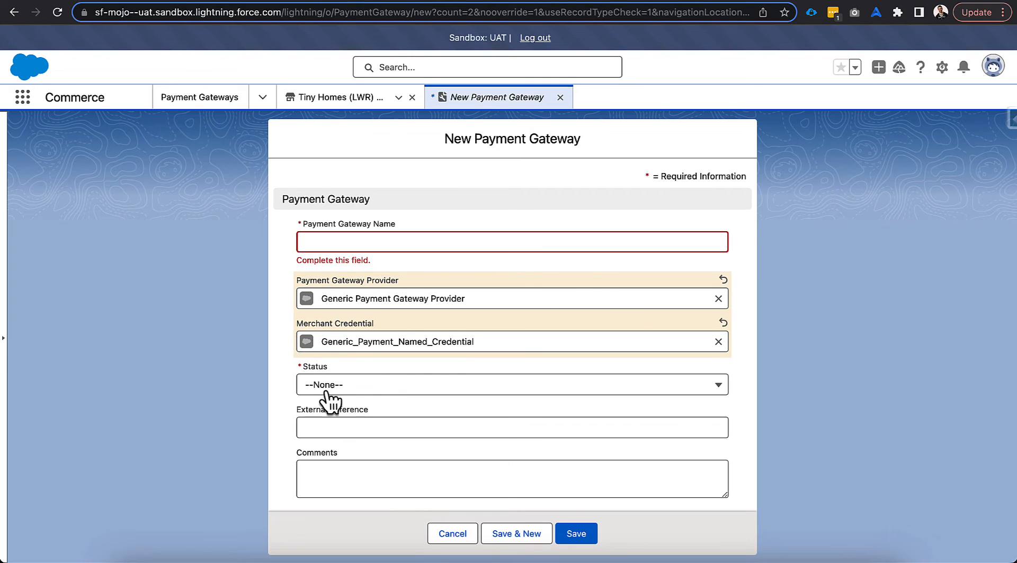
Set the payment gateway's status to Active, name it "Purchase Order", and save it while opening another new gateway form
left_click(332, 390)
left_click(341, 344)
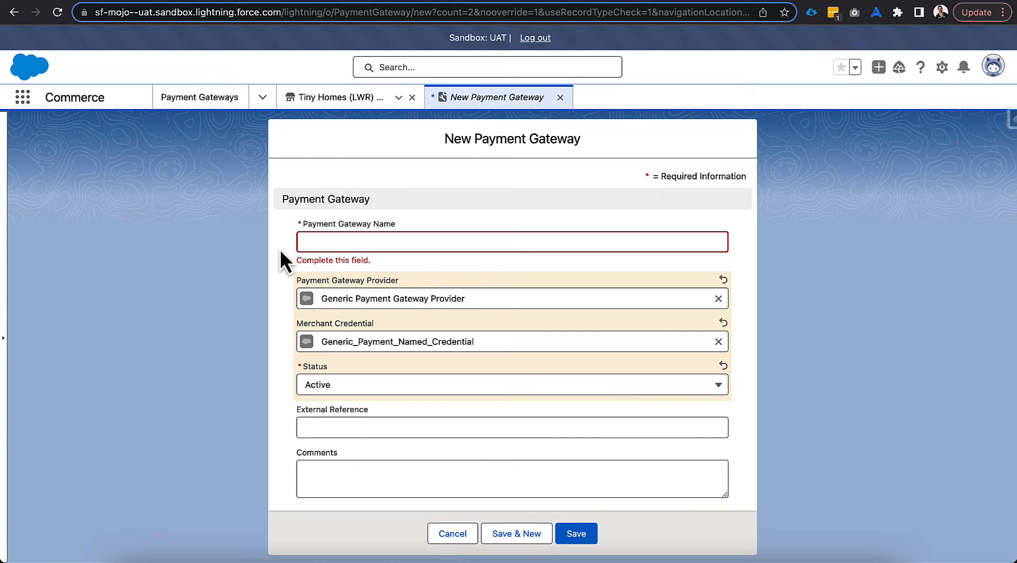
left_click(317, 243)
type("Pur")
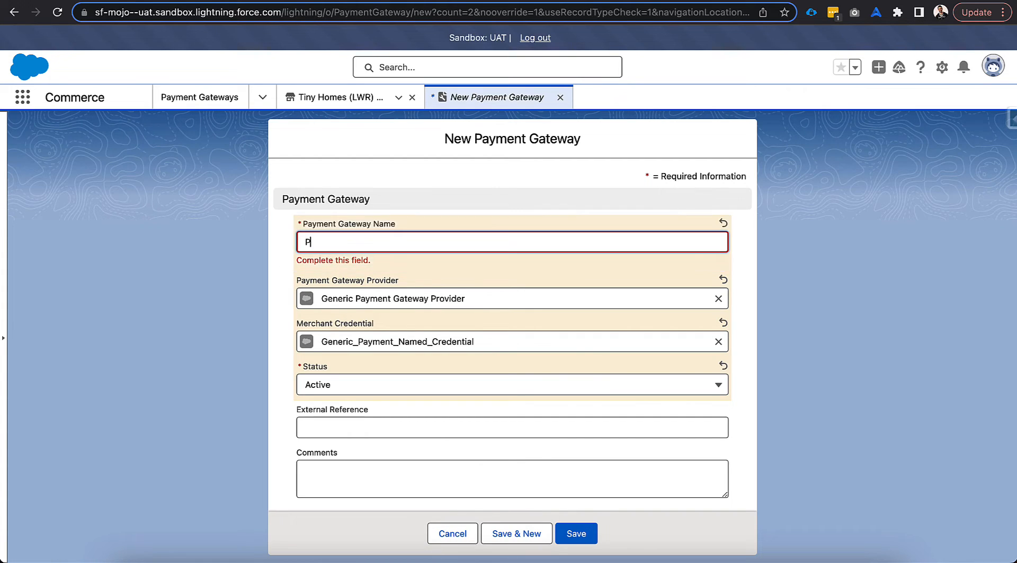
type("chase Order")
left_click(517, 525)
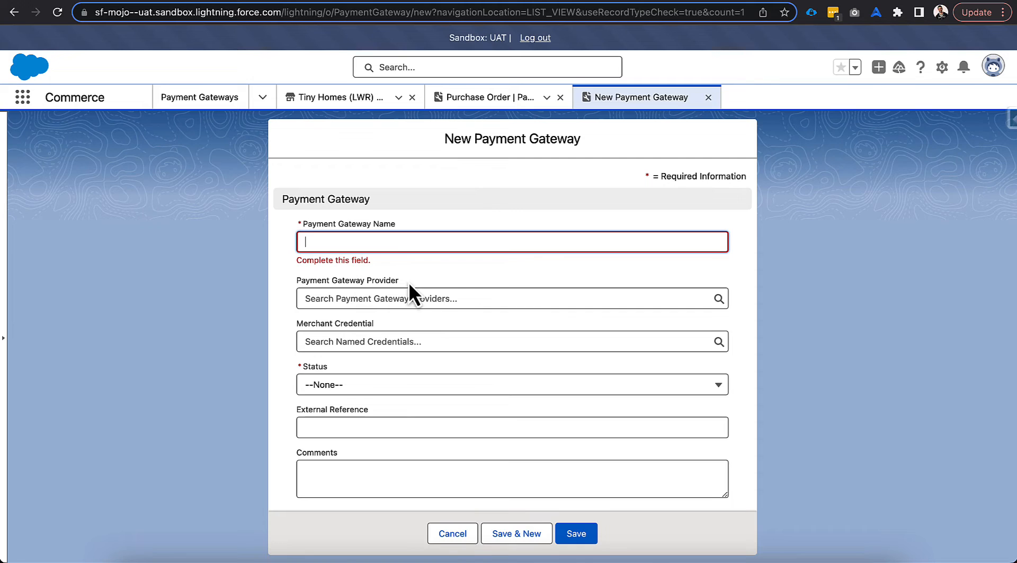
Save an Active payment gateway named "Terms" with Generic Payment Gateway Provider and Generic_Payment_Named_Credential, and open another new gateway form
type("Terms")
left_click(361, 290)
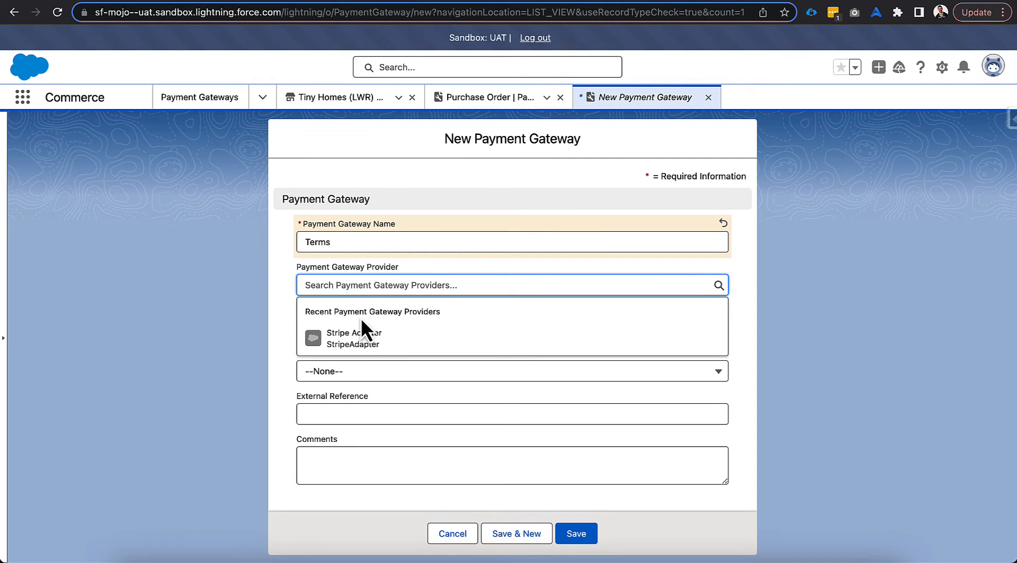
type("generic")
left_click(377, 330)
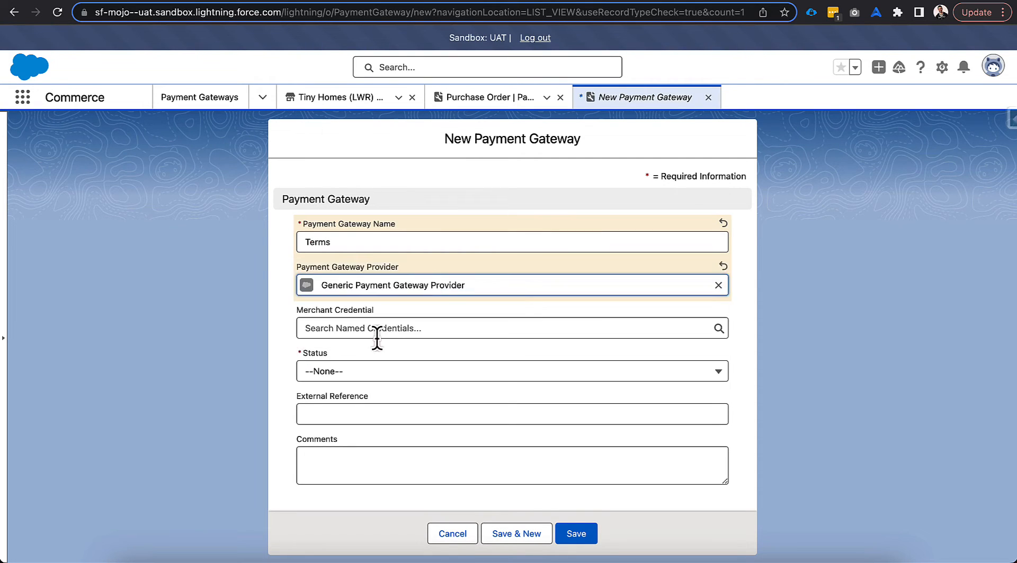
left_click(374, 330)
left_click(365, 374)
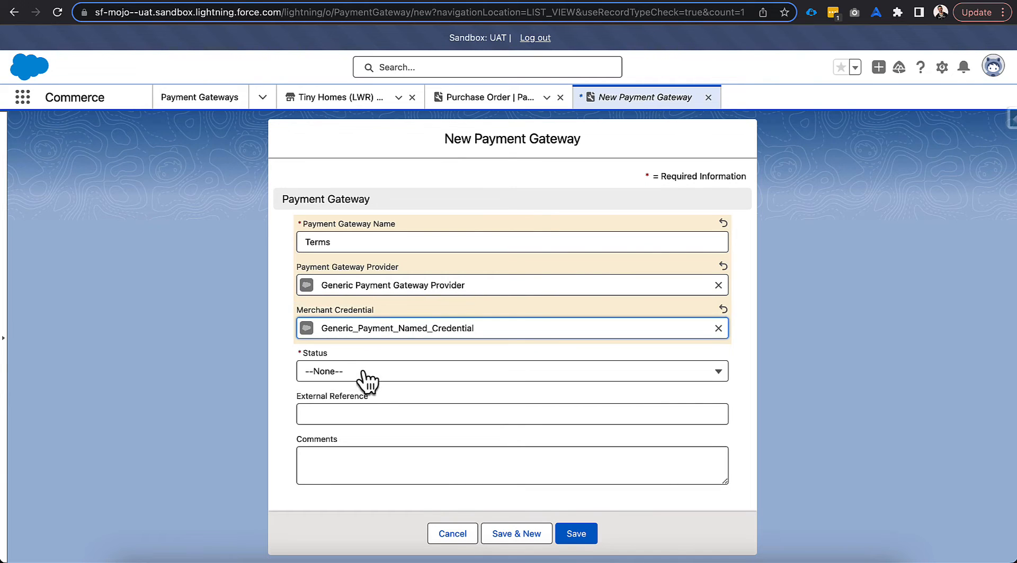
left_click(360, 372)
left_click(352, 422)
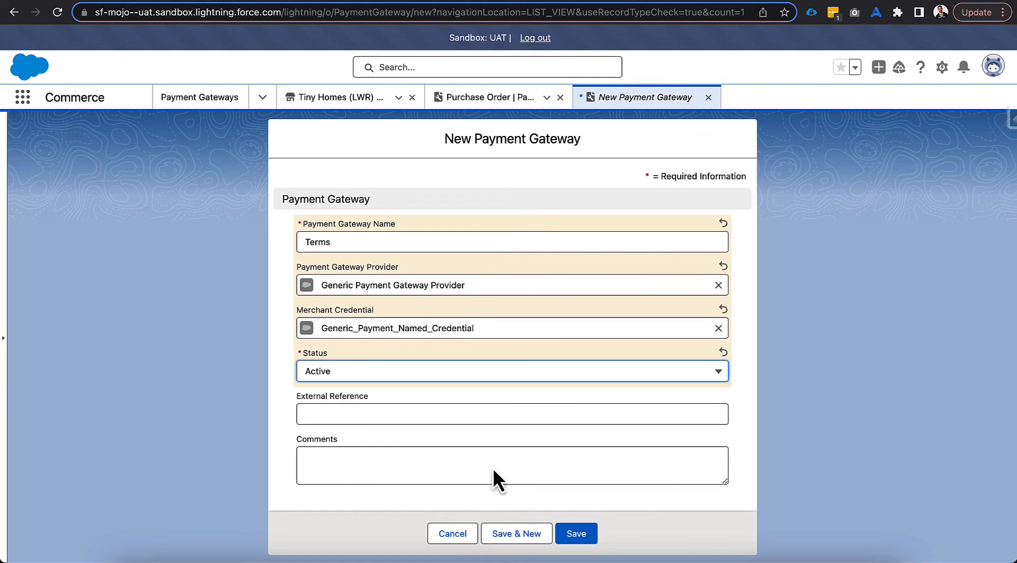
left_click(519, 534)
Name the new payment gateway "Voucher" and select Generic Payment Gateway Provider as its provider
type("Voucher")
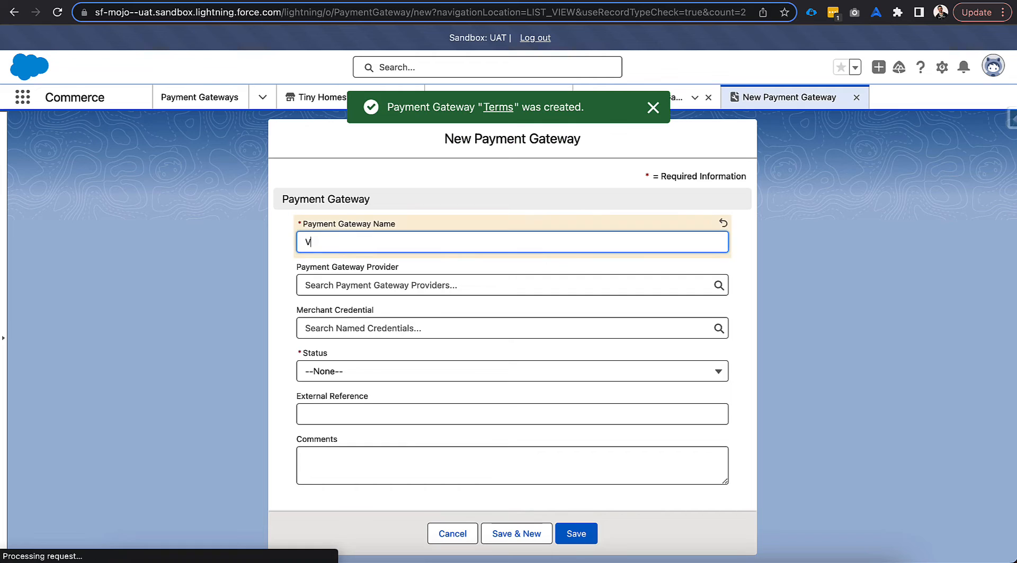
left_click(349, 285)
type("gen")
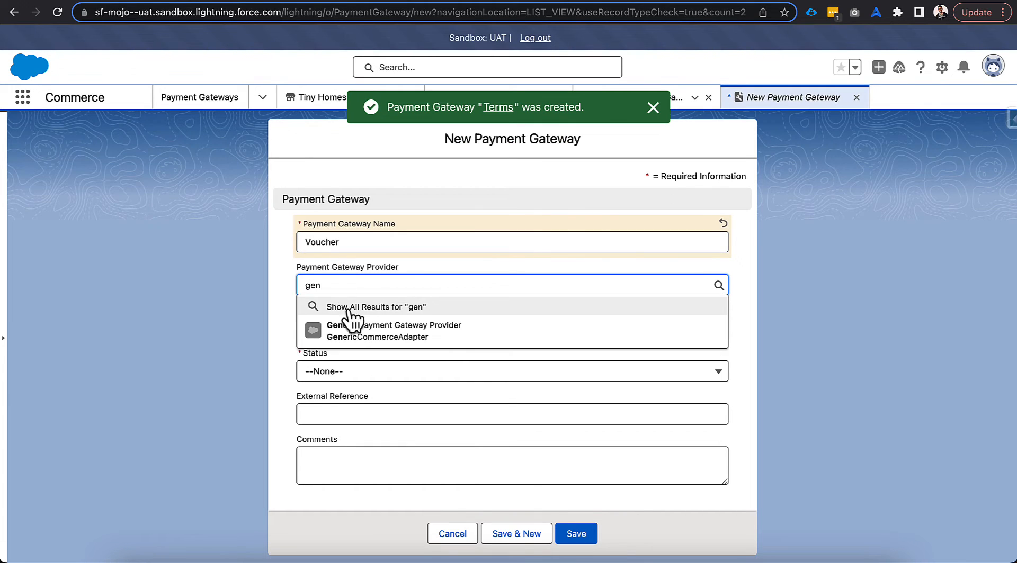
left_click(355, 325)
left_click(355, 328)
Select Generic_Payment_Named_Credential as the Voucher gateway's merchant credential, set its status to Active, and save it
type("gener")
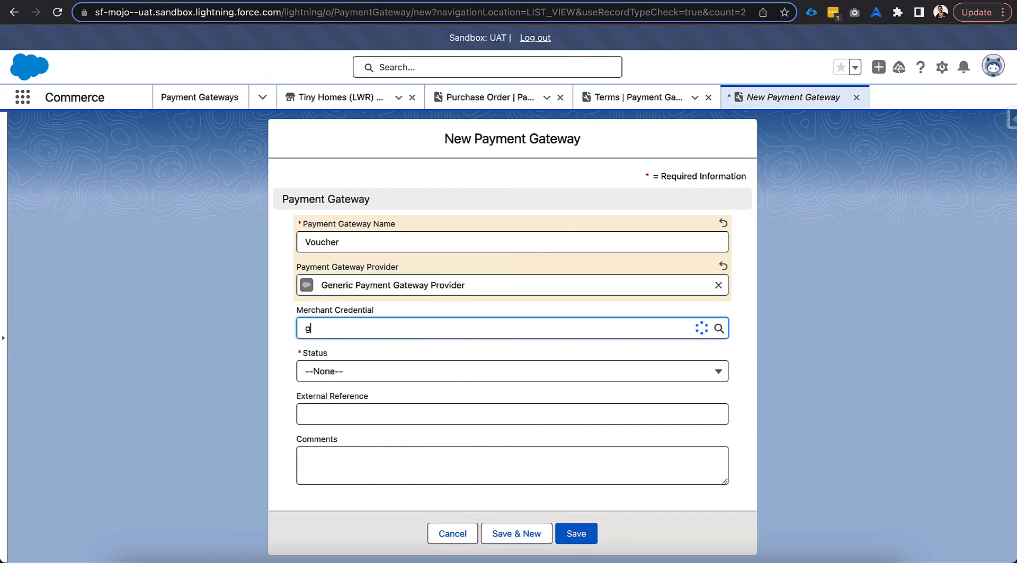
key("BackSpace")
key("BackSpace")
key("BackSpace")
key("BackSpace")
key("BackSpace")
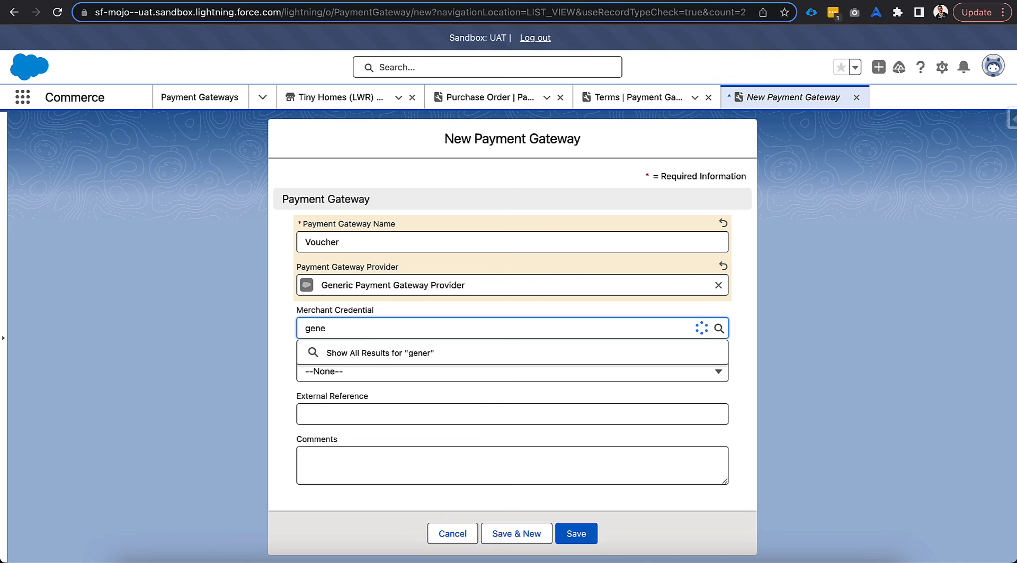
left_click(358, 372)
left_click(355, 373)
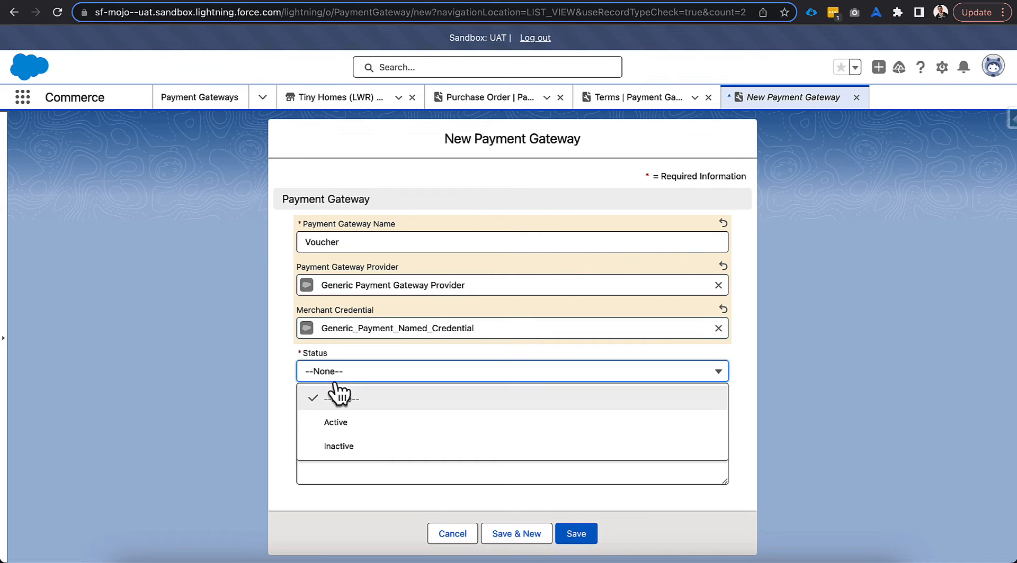
left_click(361, 413)
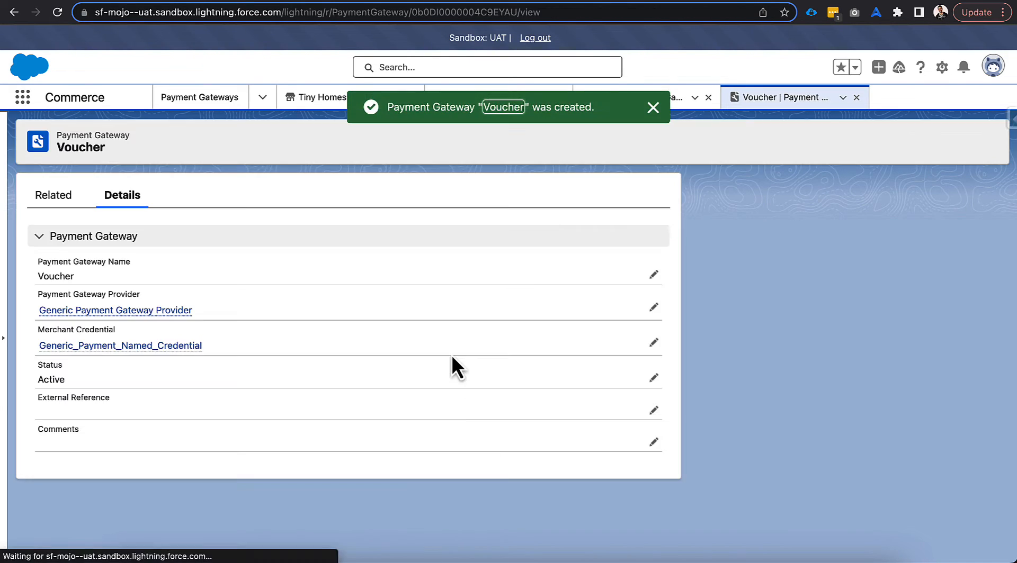
Go to the list of all payment gateways and add Payment Gateway Provider to its visible fields
left_click(189, 98)
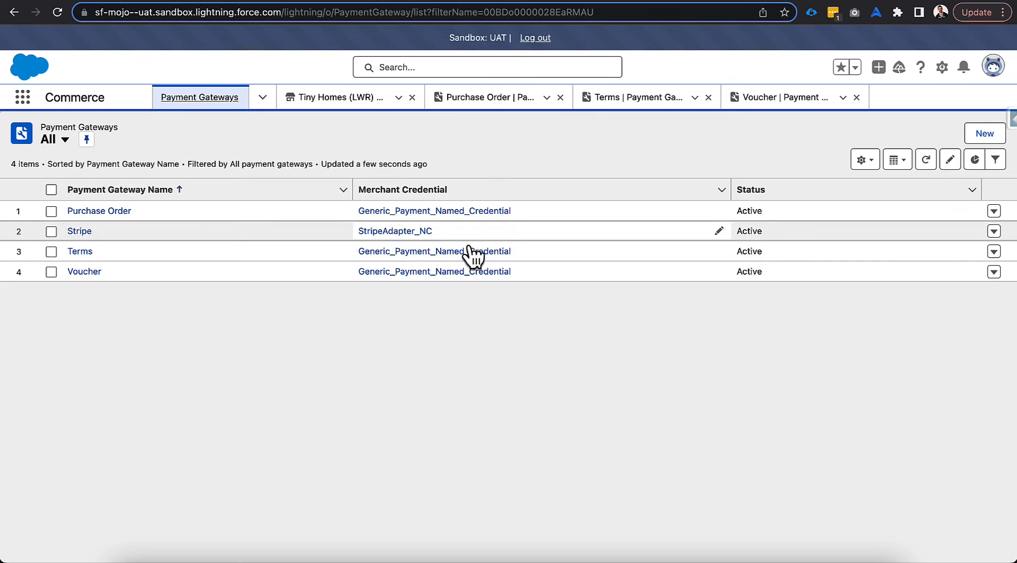
left_click(862, 160)
left_click(858, 324)
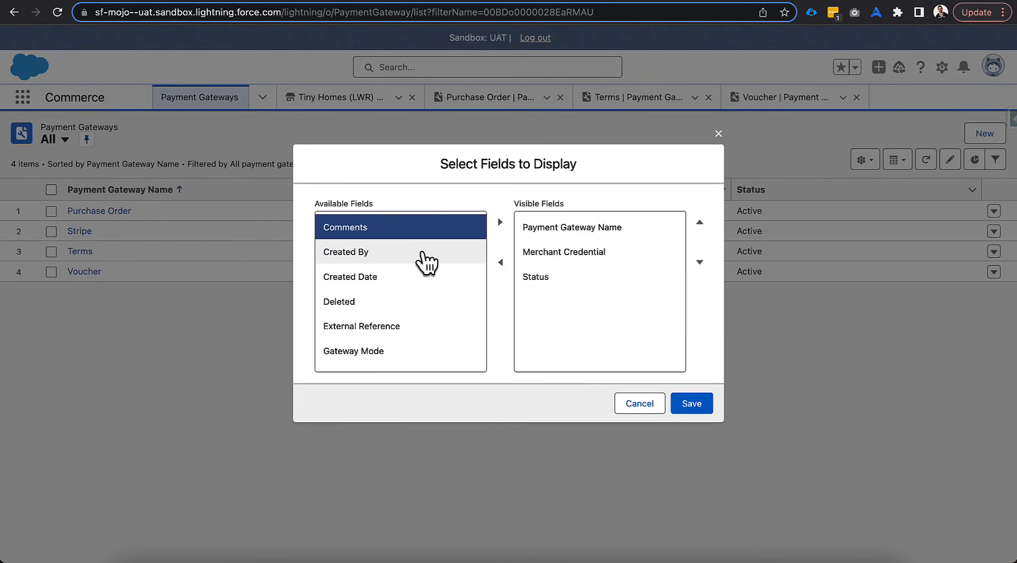
scroll(418, 259, "down", 3)
scroll(424, 268, "down", 5)
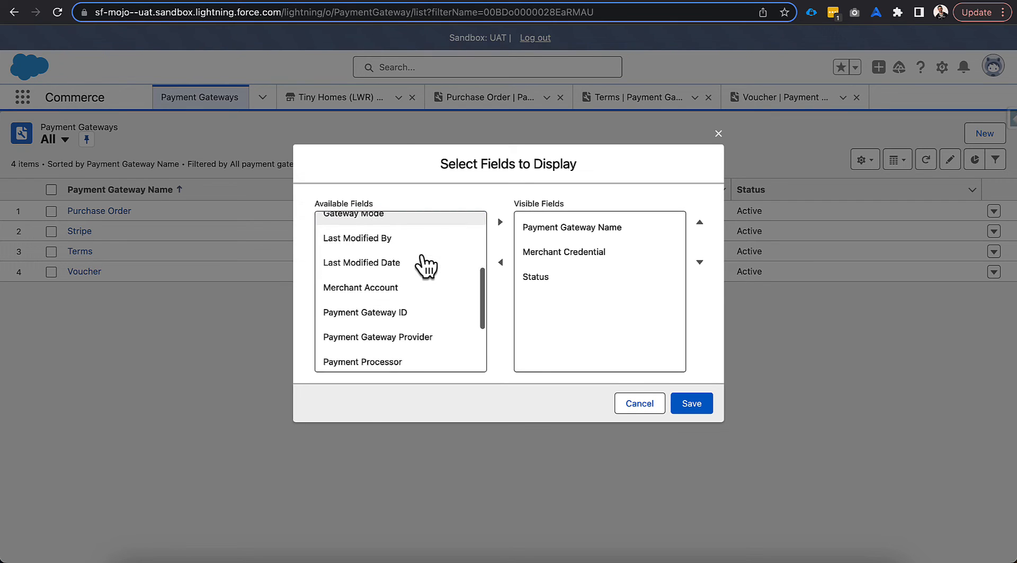
left_click(417, 276)
left_click(499, 222)
Move Payment Gateway Provider directly below Payment Gateway Name in the visible fields and save the list view
left_click(575, 301)
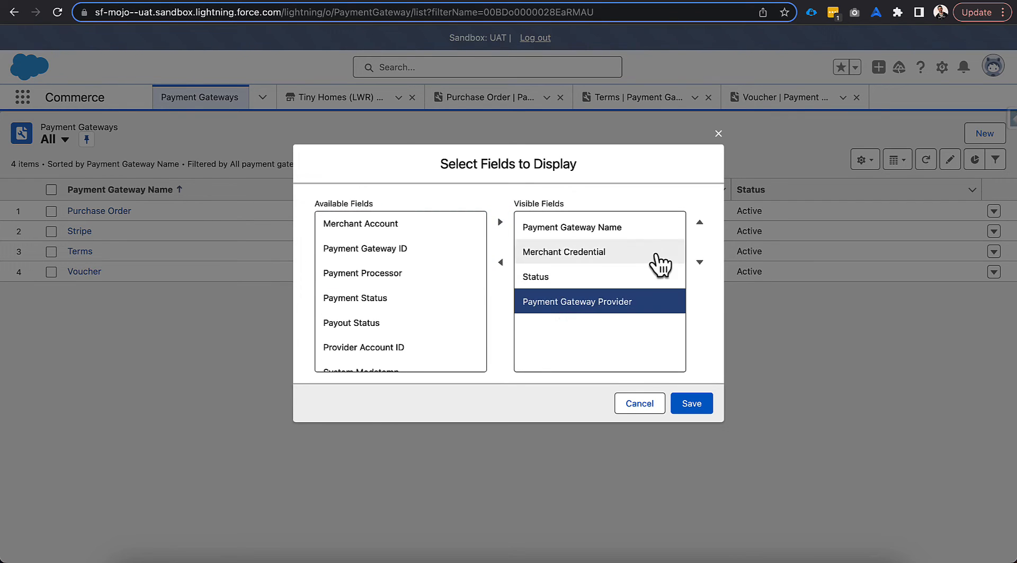
left_click(699, 223)
left_click(699, 223)
left_click(692, 404)
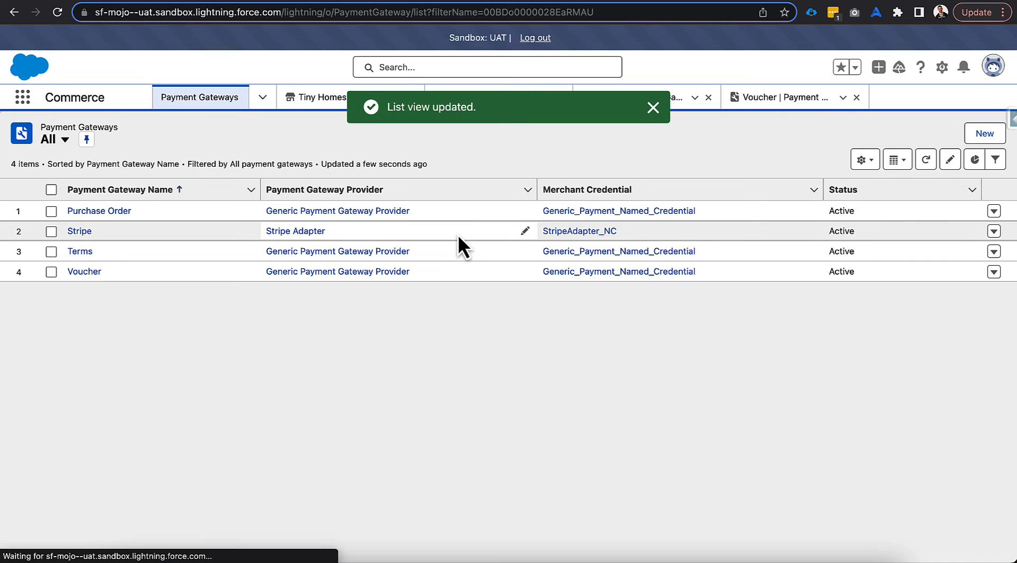
left_click(650, 110)
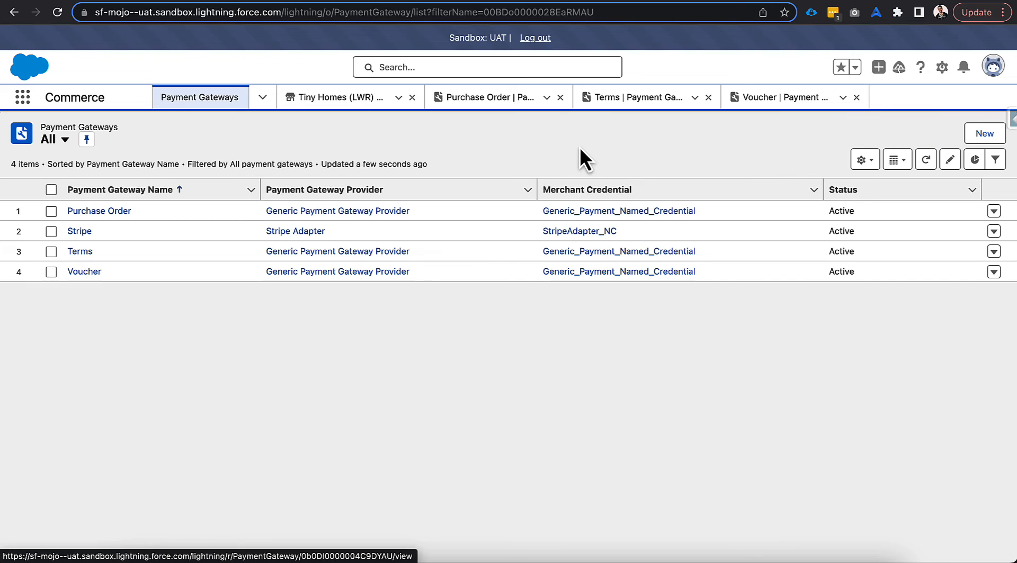